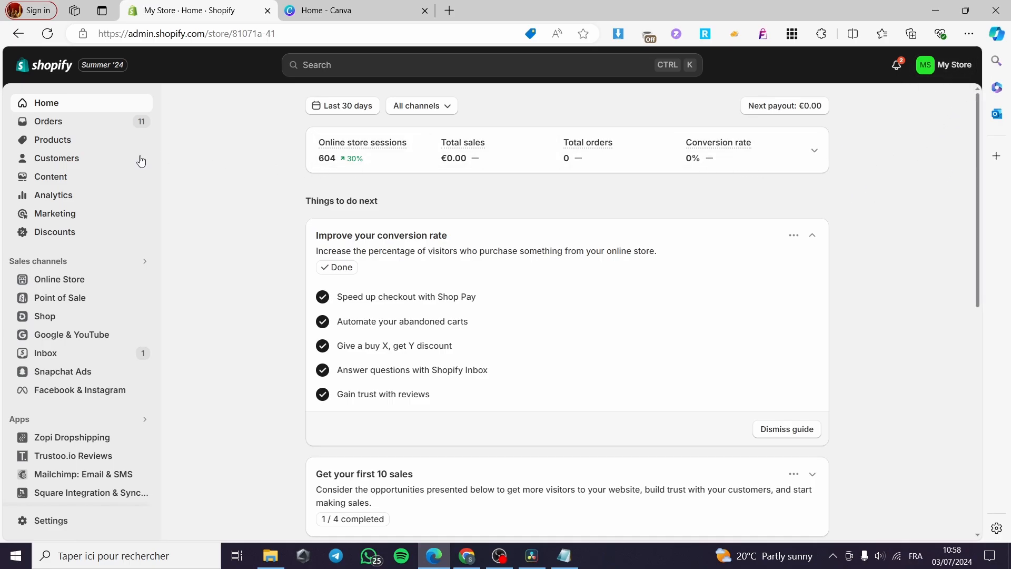
Open the store's product list and look through the products.
left_click(67, 147)
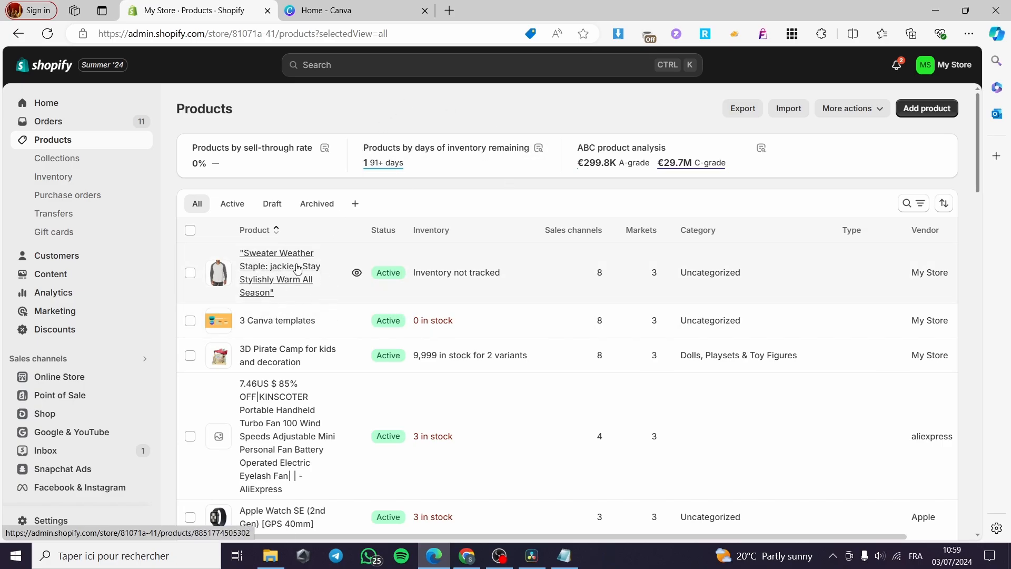
scroll(285, 316, "down", 3)
scroll(306, 333, "up", 3)
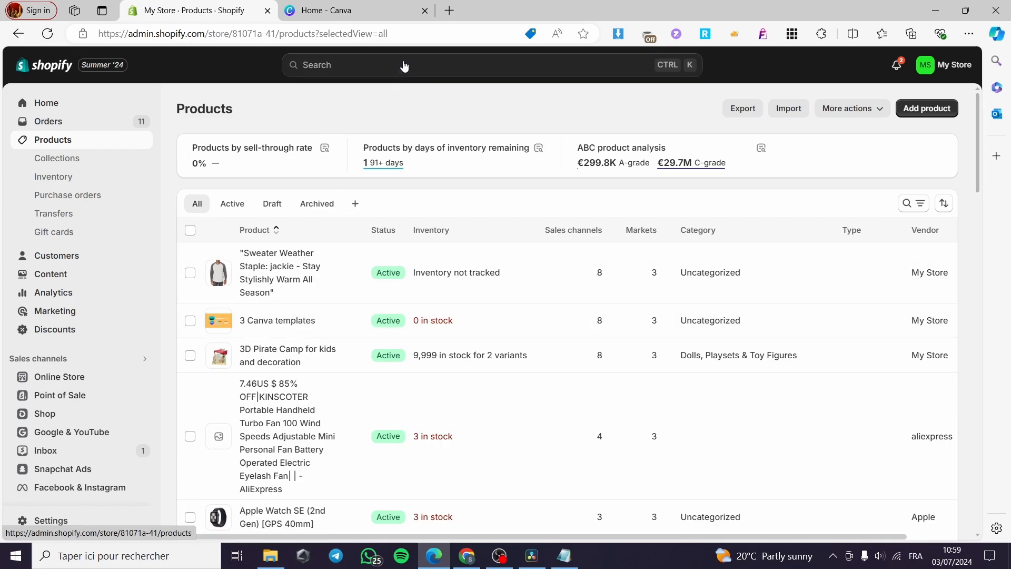
Open the AliExpress site, aliexpress.us, in a new browser tab.
left_click(449, 10)
type("ali")
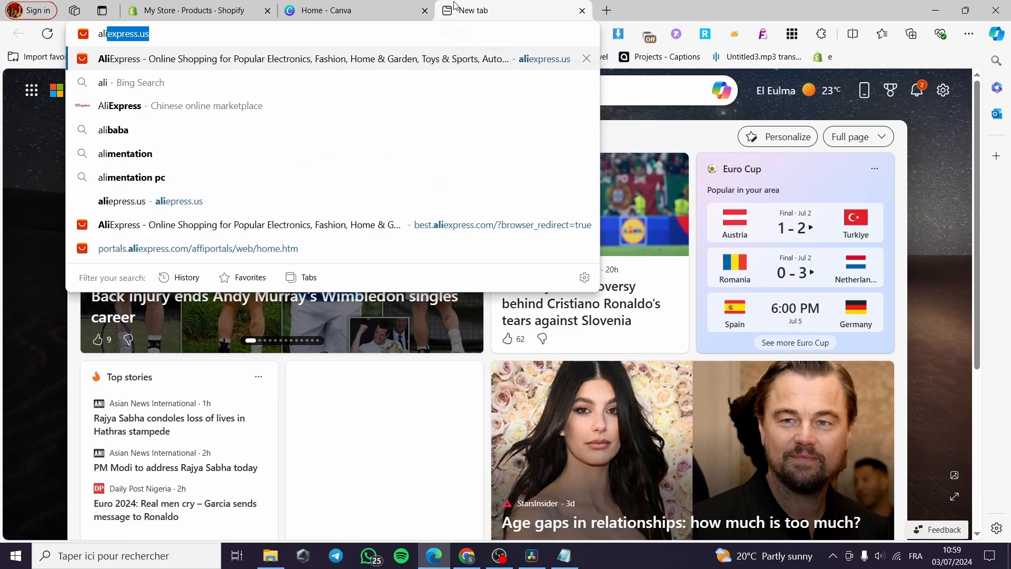
key("Return")
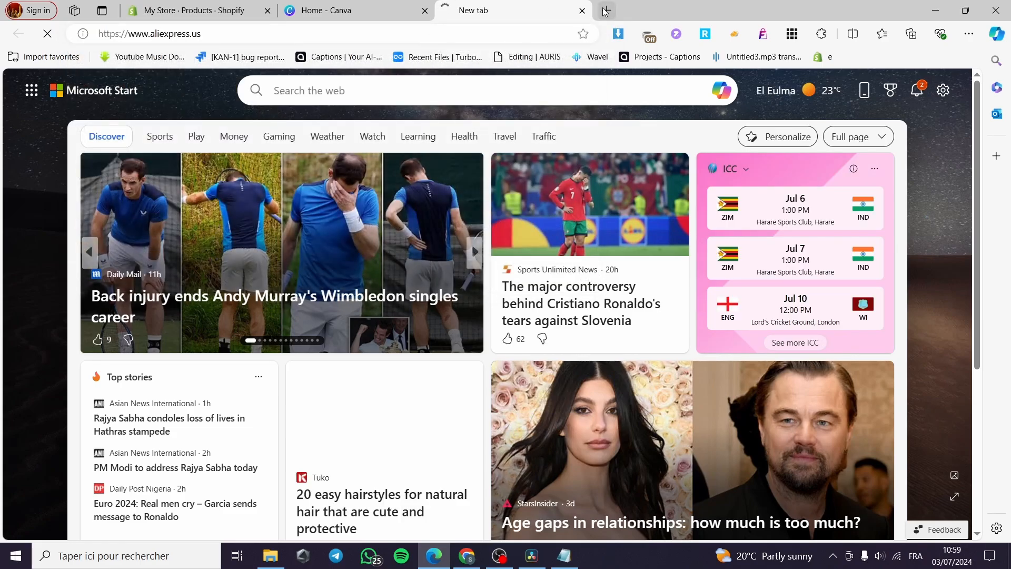
Open cjdropshipping.com in another new browser tab and go to its sign-in page.
left_click(607, 10)
type("cj")
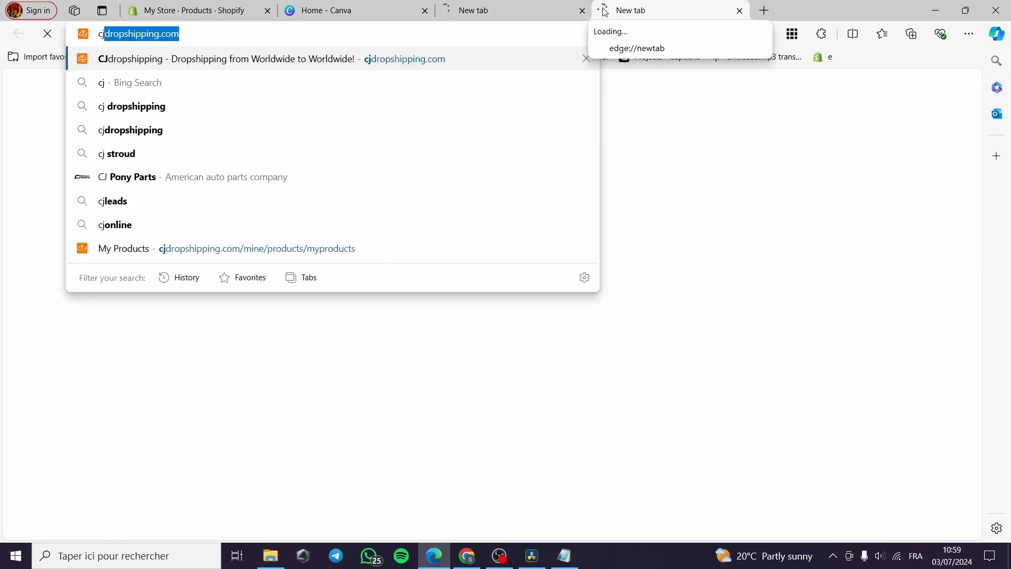
type("s")
key("BackSpace")
type("dr")
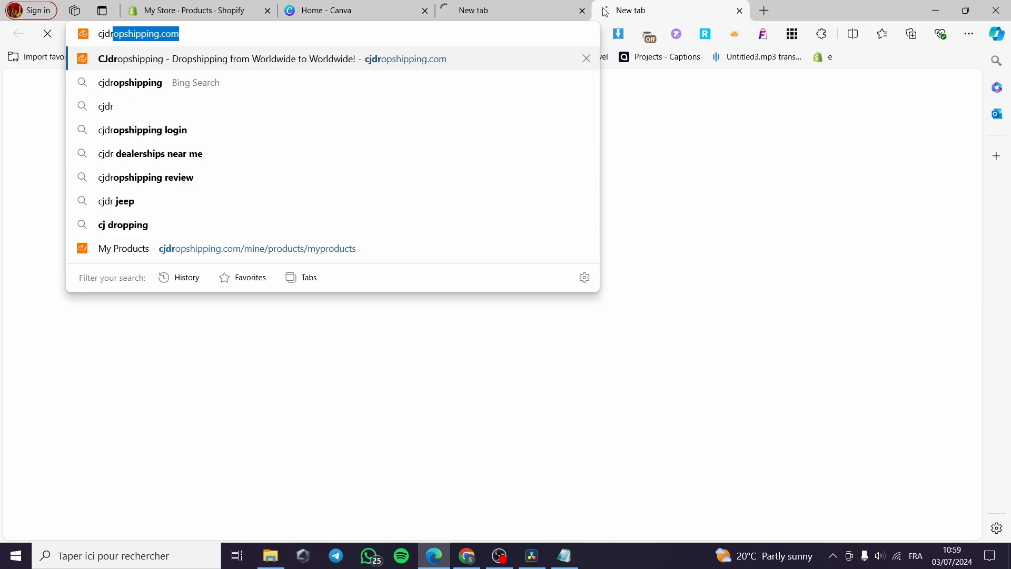
left_click(479, 60)
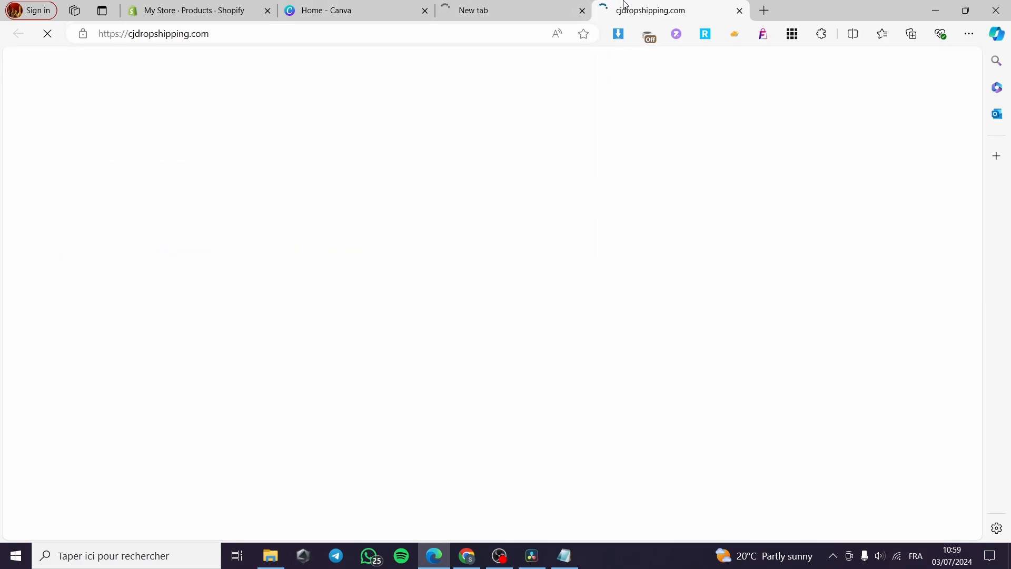
left_click(524, 11)
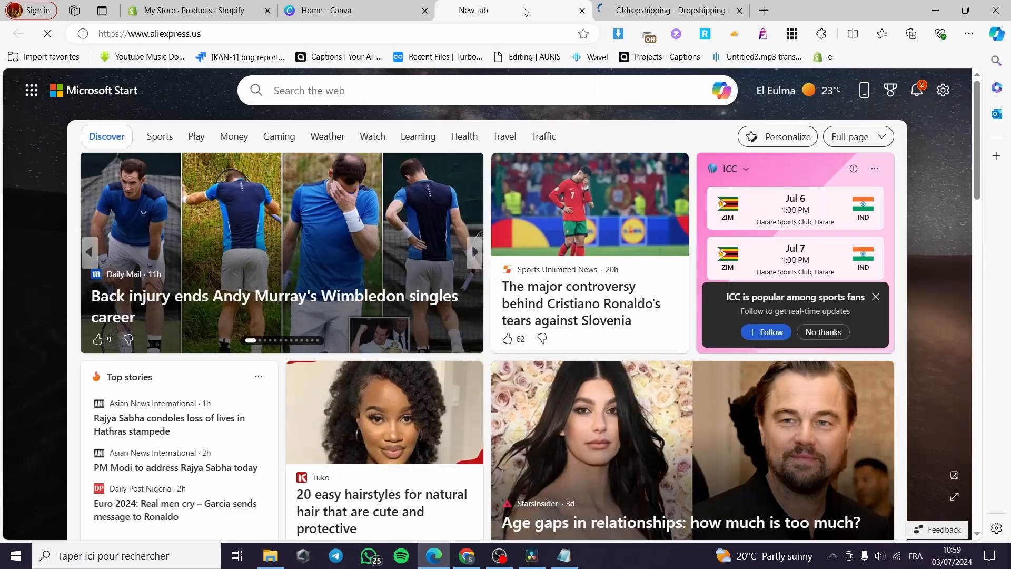
left_click(619, 7)
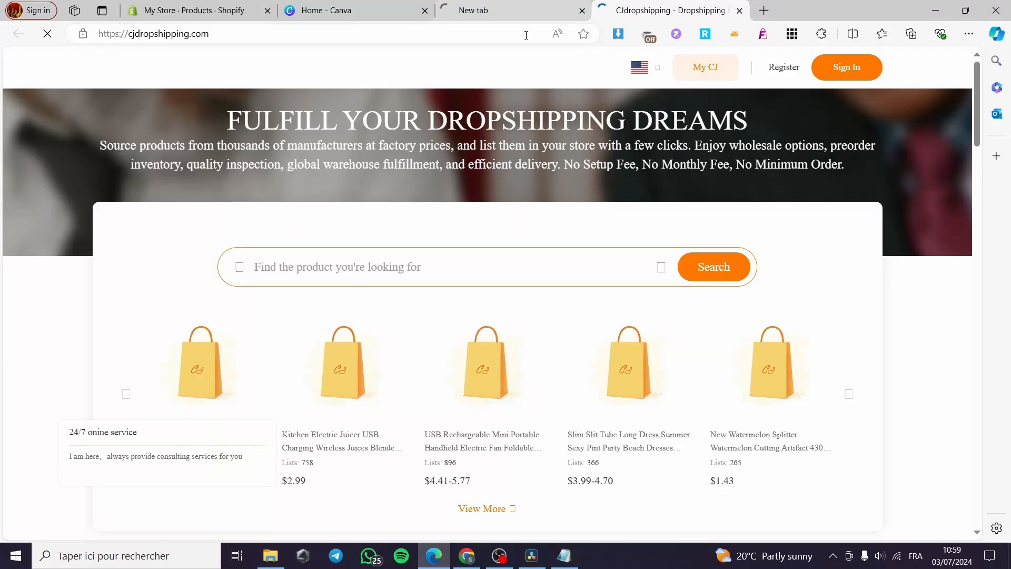
left_click(860, 78)
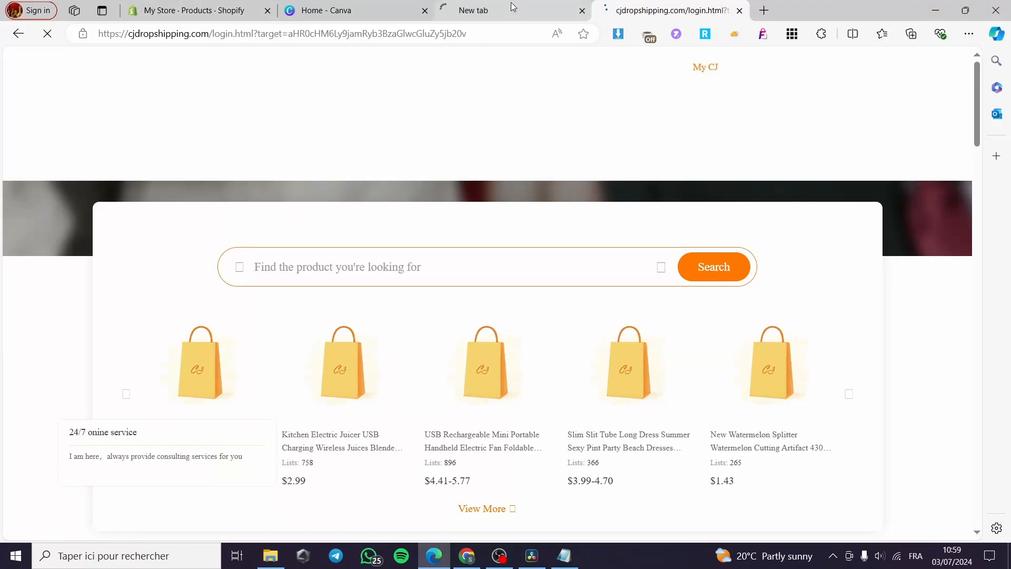
Return to the Shopify admin and search the Shopify App Store for "aftershi".
left_click(552, 18)
left_click(185, 11)
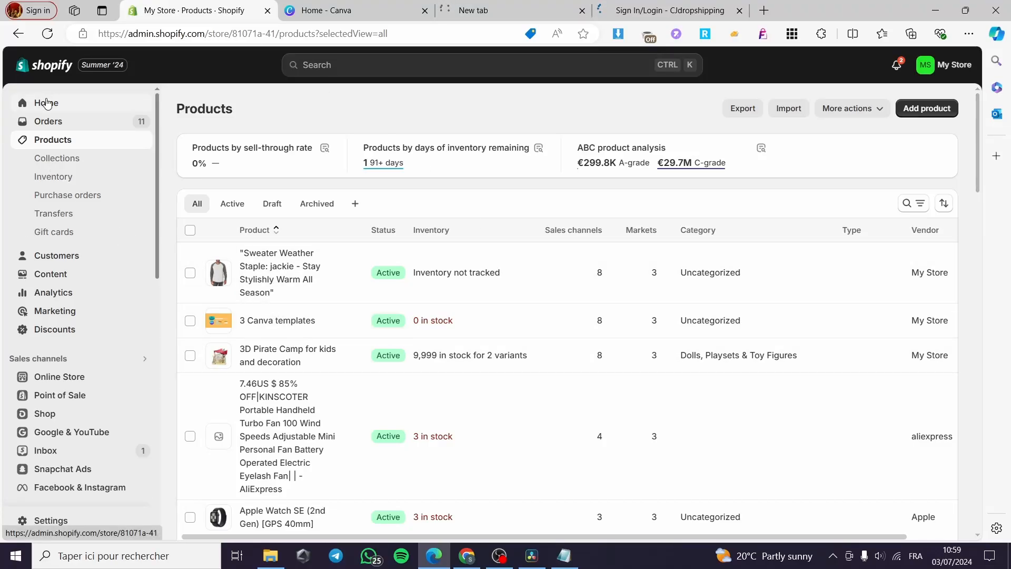
left_click(465, 73)
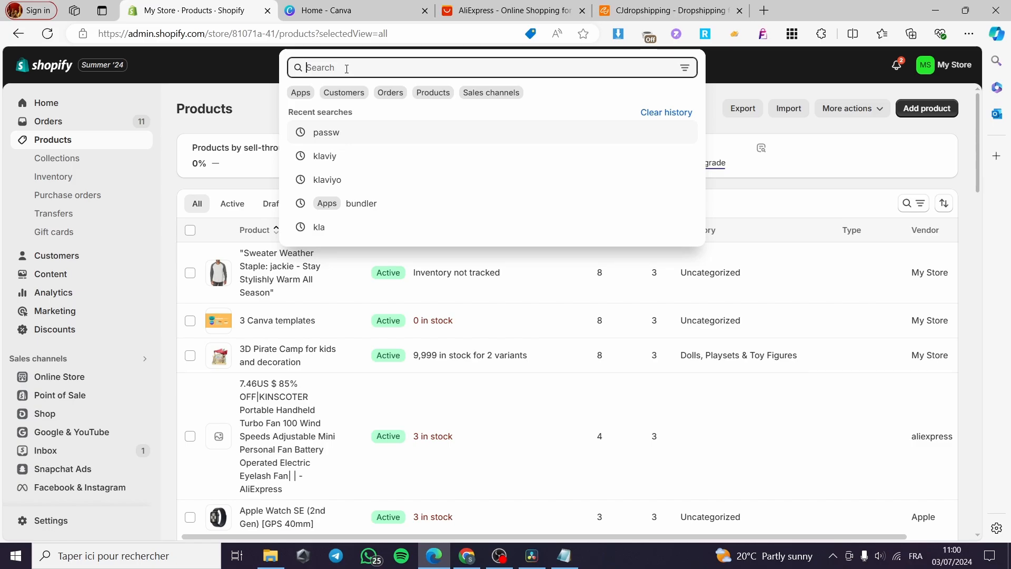
type("aftersho")
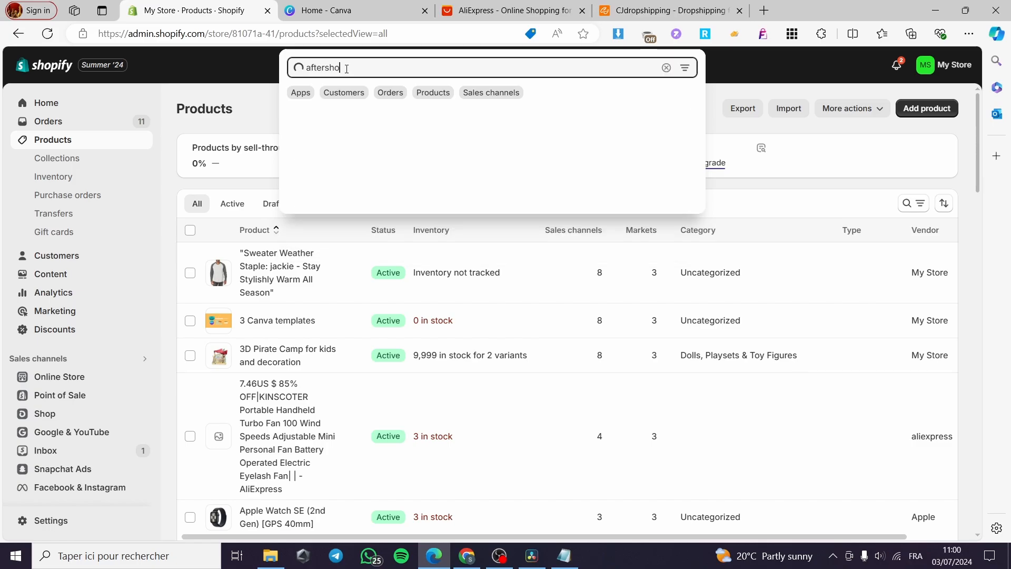
type("i")
key("BackSpace")
key("BackSpace")
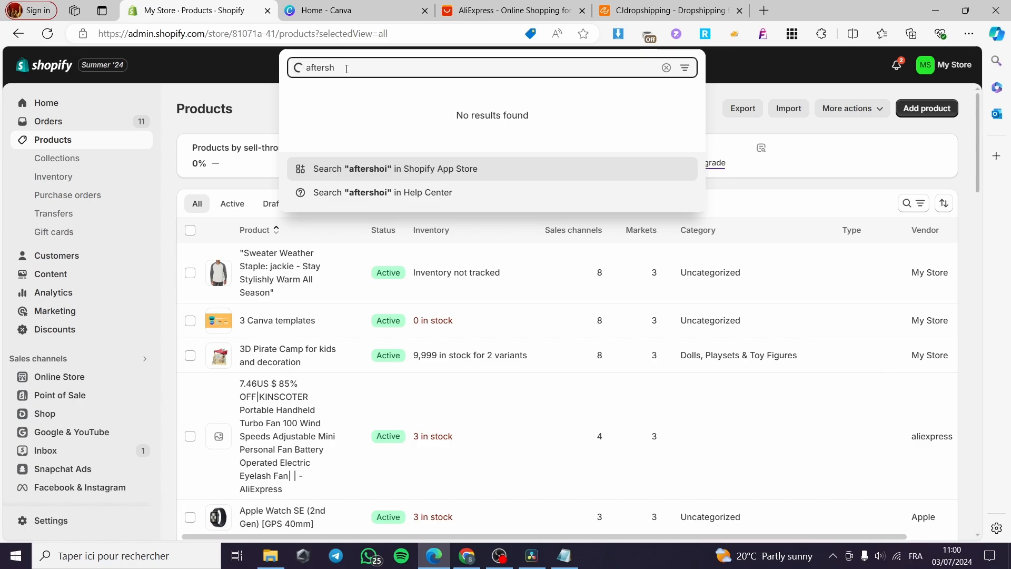
key("Return")
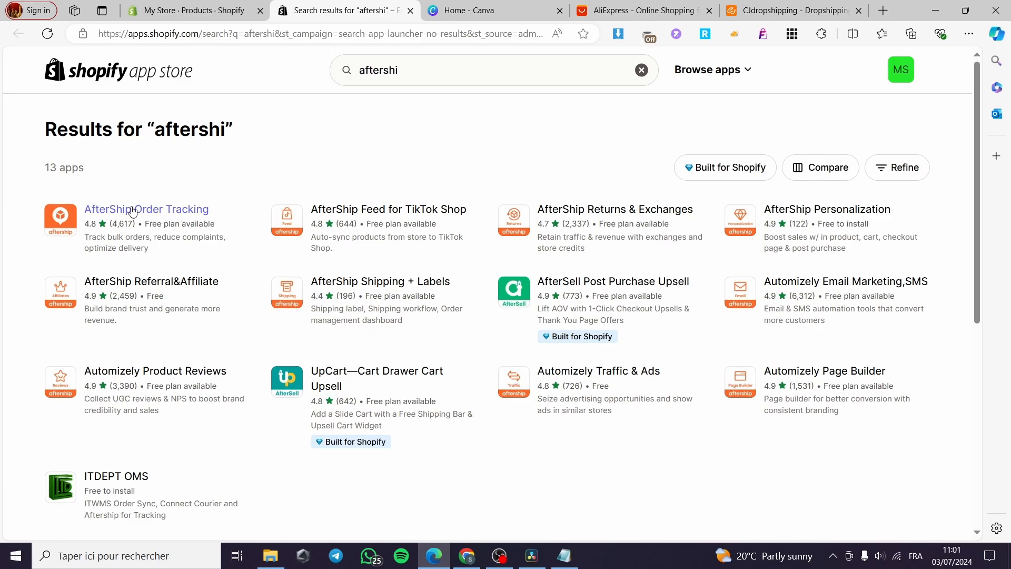
Install the AfterShip Order Tracking app on the store, approving the access it requests.
left_click(152, 212)
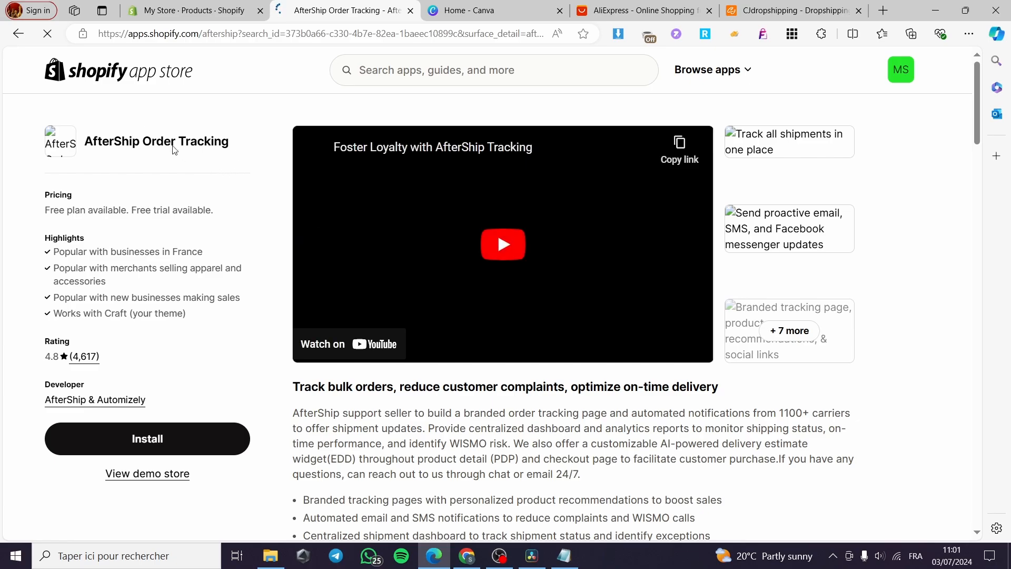
left_click(158, 442)
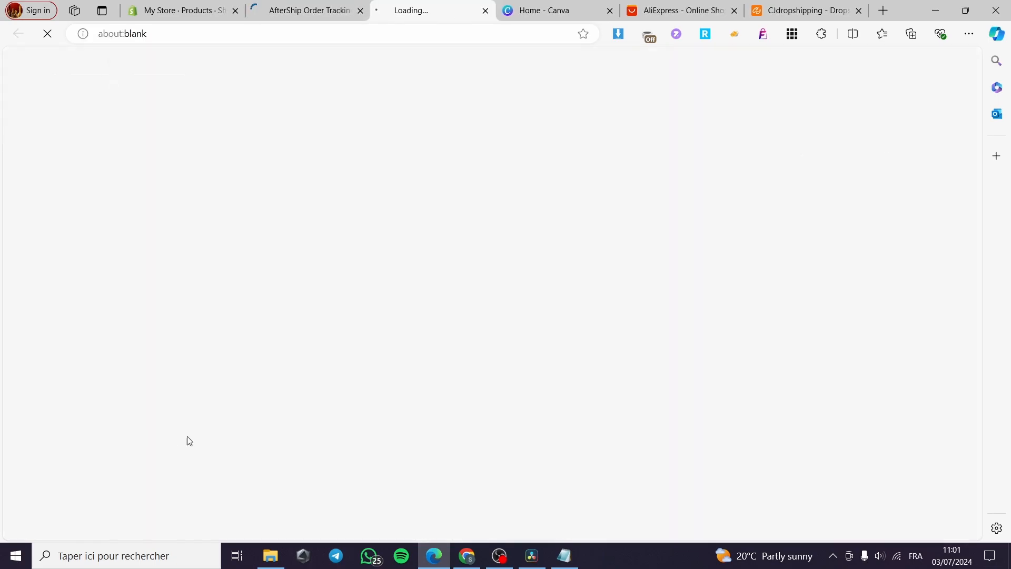
left_click(361, 11)
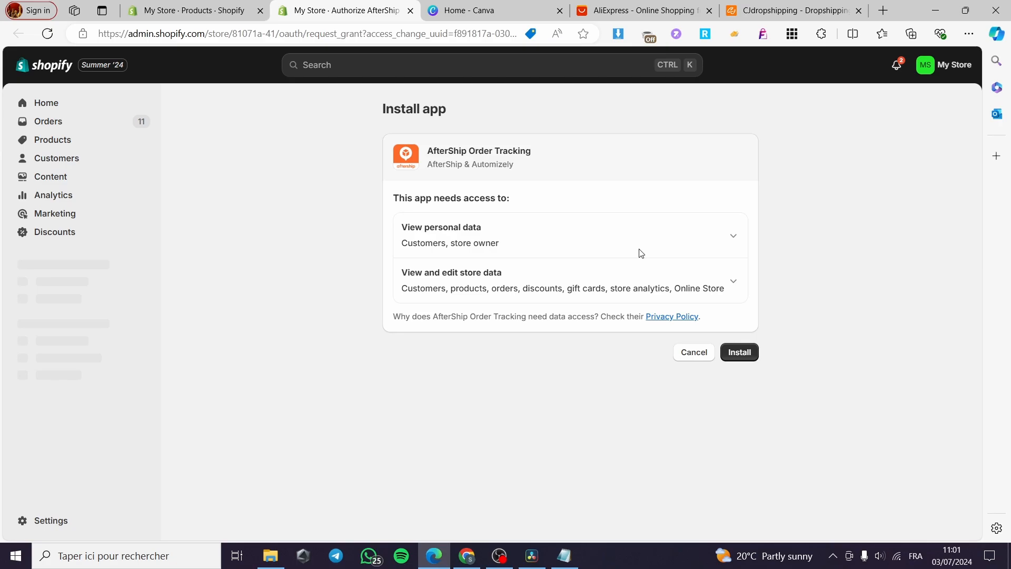
left_click(739, 362)
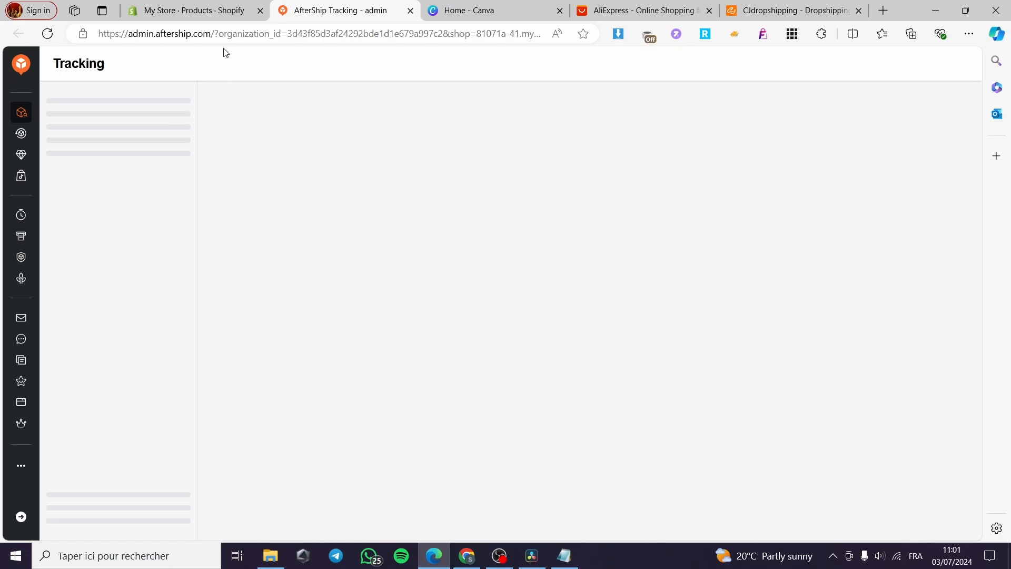
Dismiss the AfterShip Tracking welcome dialog and the support chat prompt.
left_click(231, 10)
left_click(293, 5)
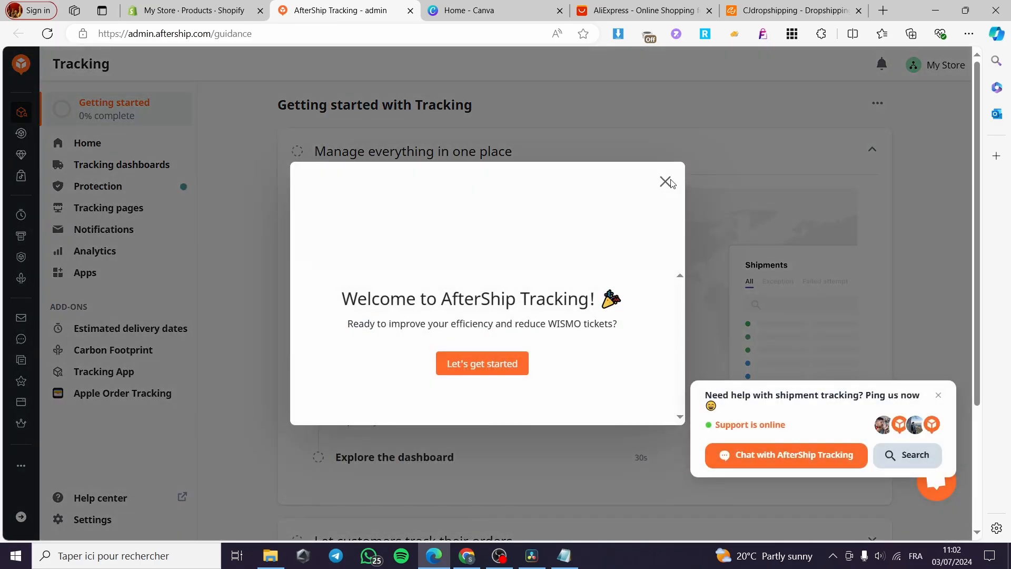
left_click(663, 181)
left_click(939, 395)
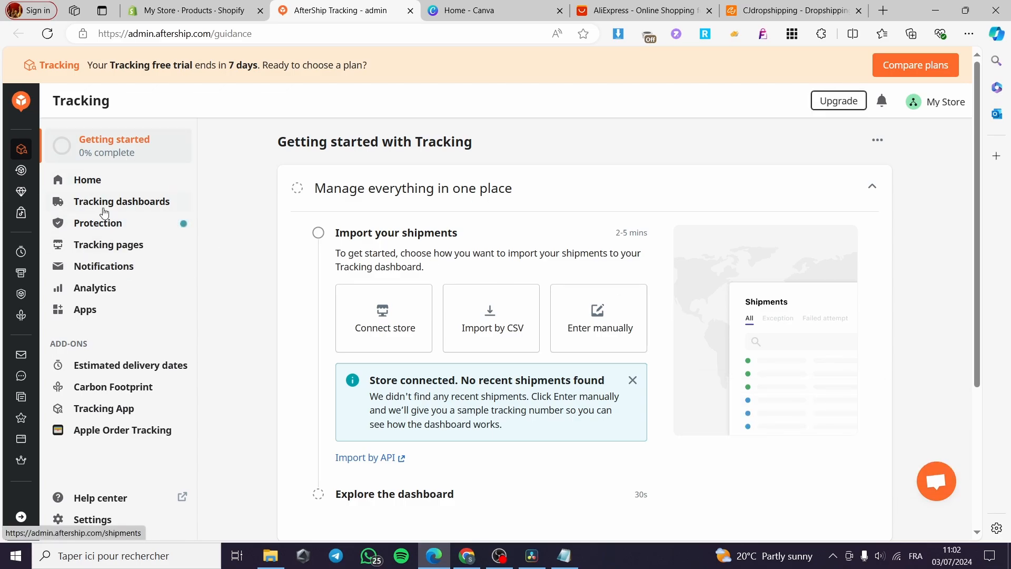
View AfterShip's home overview and the shipments dashboard, closing the guided tour.
left_click(111, 185)
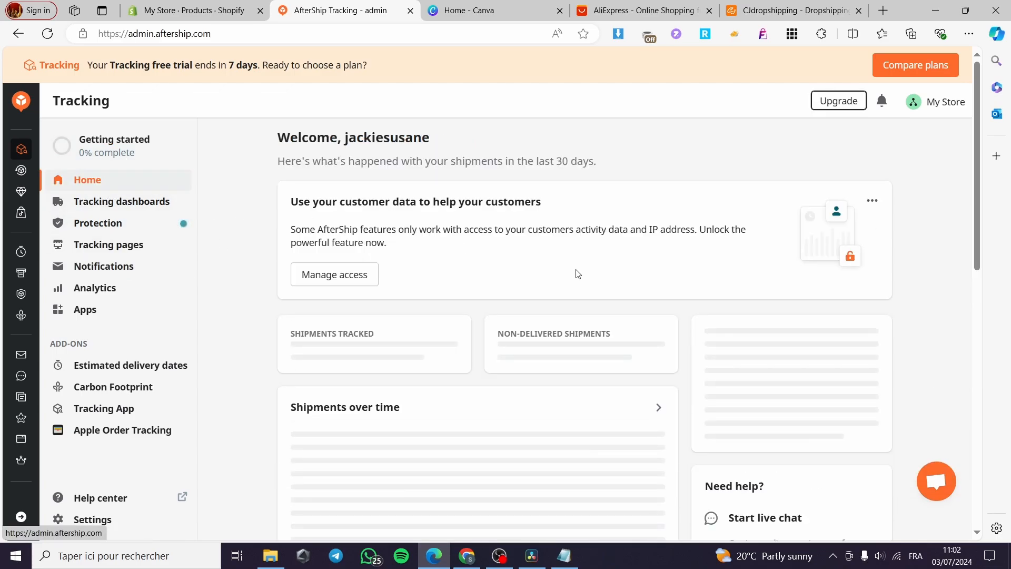
left_click(133, 205)
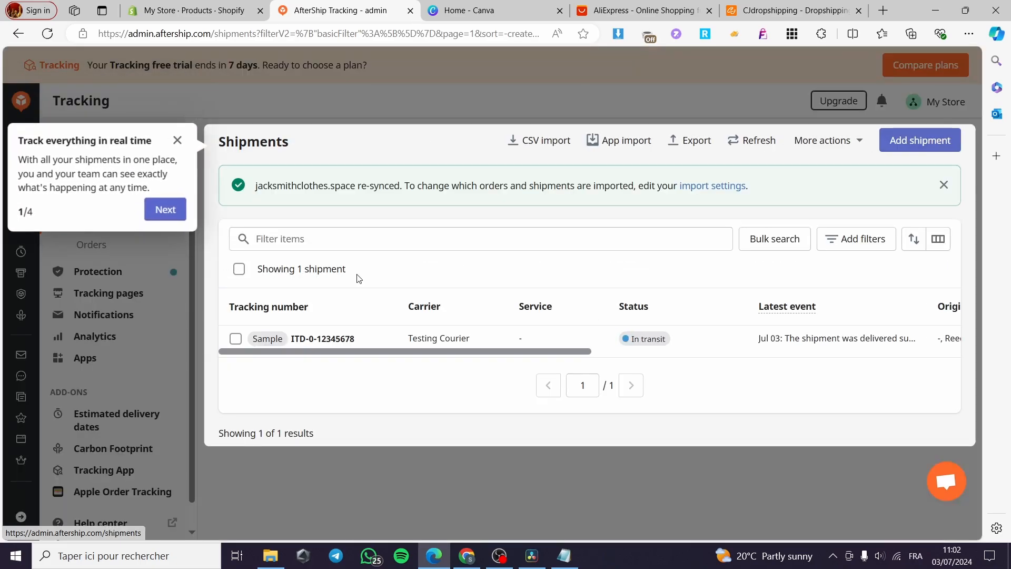
left_click(179, 144)
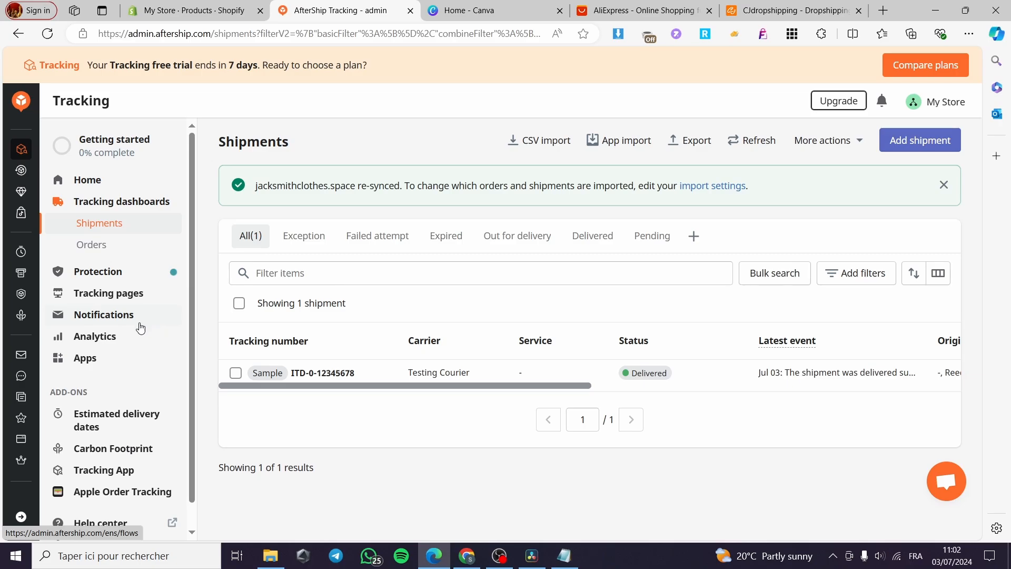
Check the Shopify store connections among AfterShip's installed apps.
left_click(116, 361)
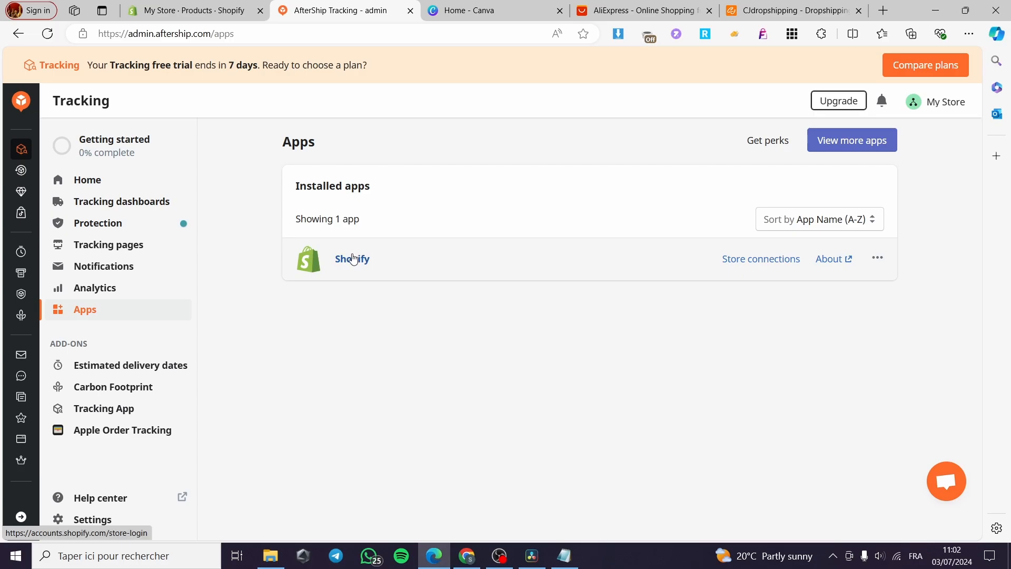
left_click(781, 260)
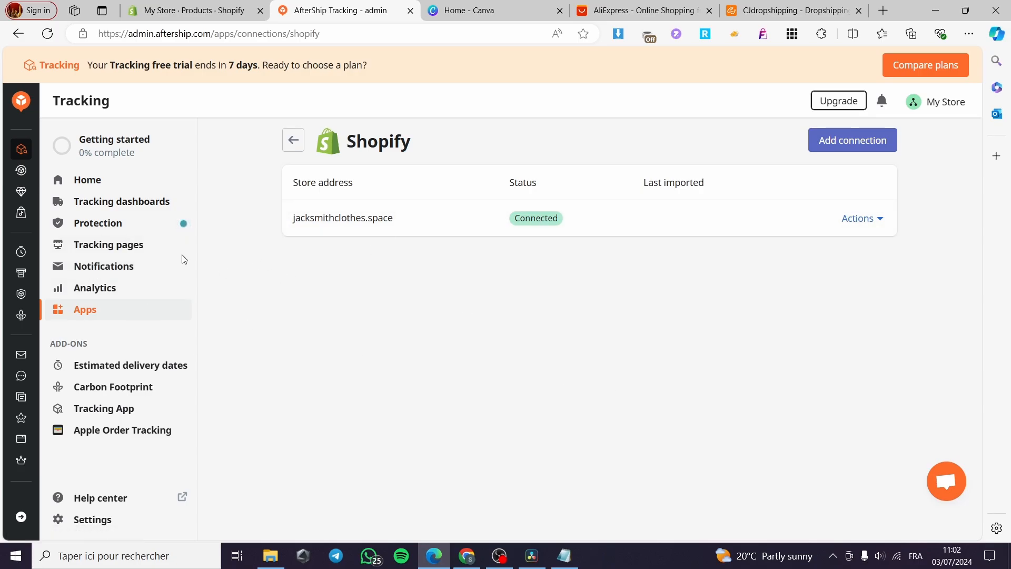
Browse the tracking page templates, dismissing the tour, and select the Pura template for a new page.
left_click(138, 251)
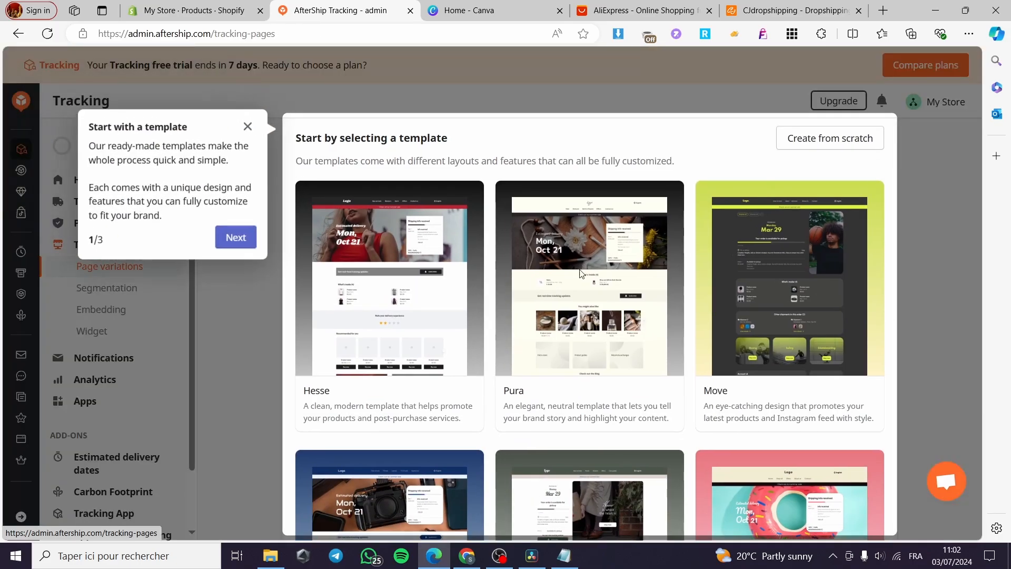
left_click(253, 130)
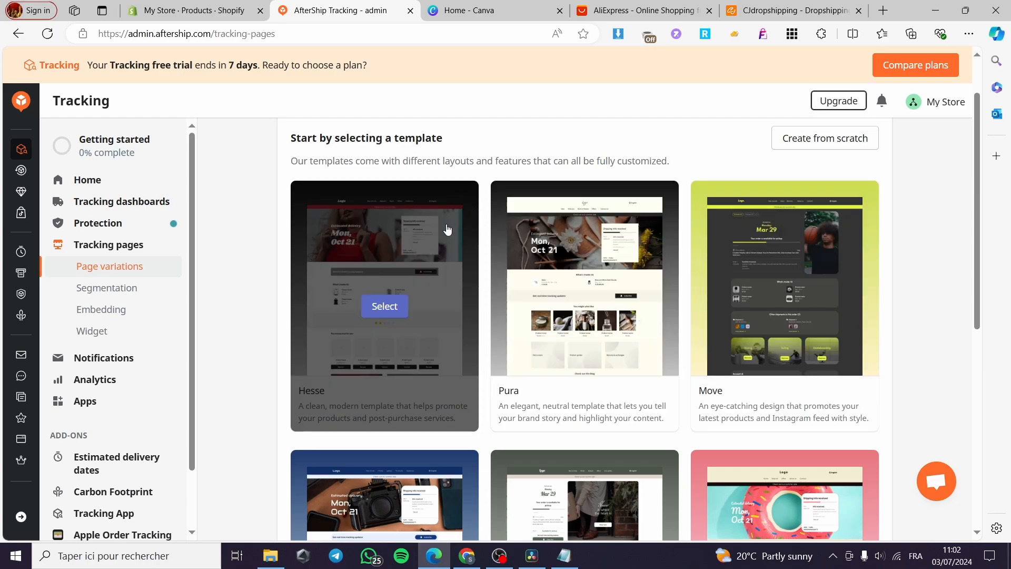
scroll(752, 264, "down", 3)
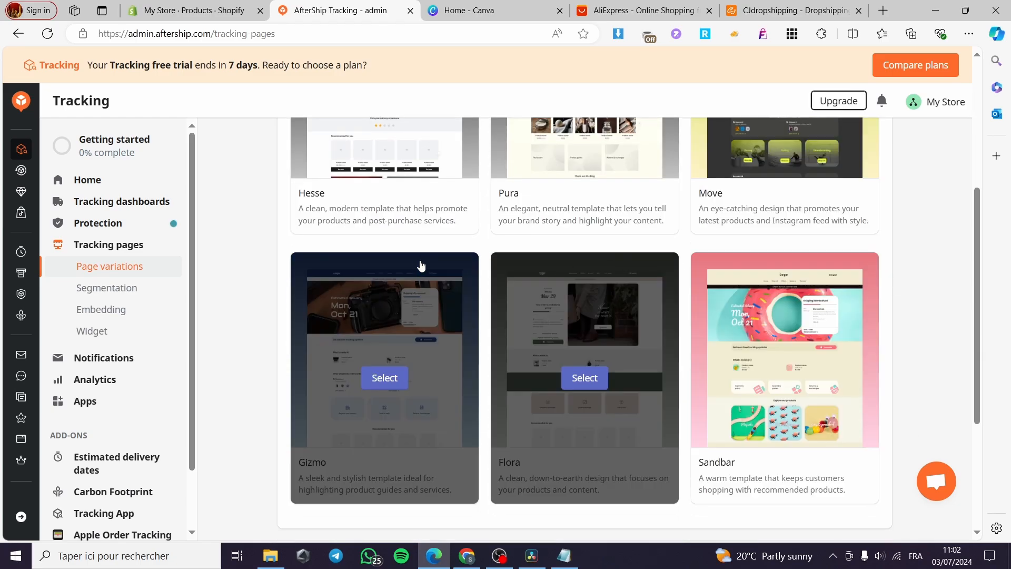
scroll(427, 271, "up", 2)
scroll(606, 295, "up", 1)
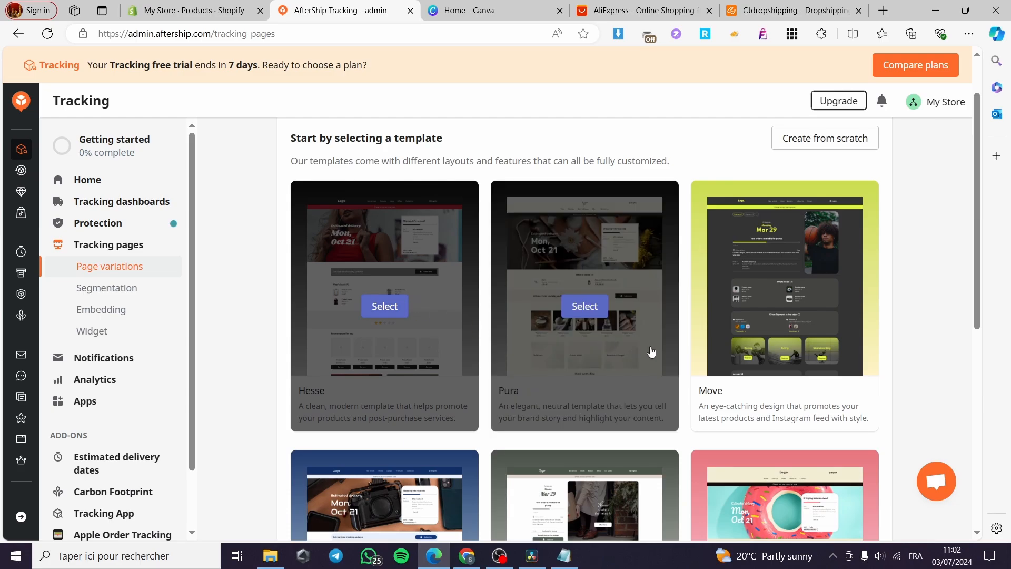
left_click(584, 308)
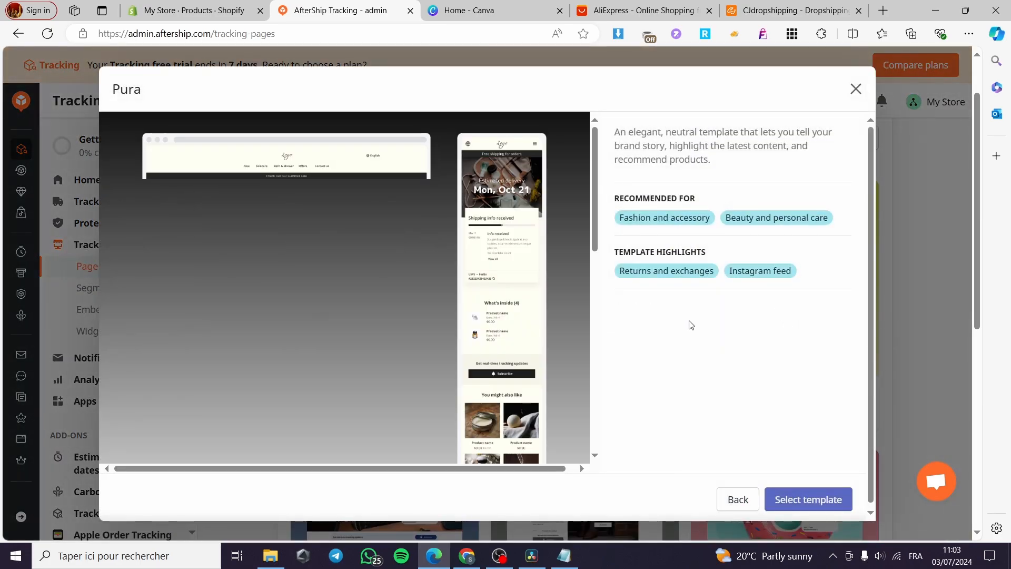
left_click(820, 510)
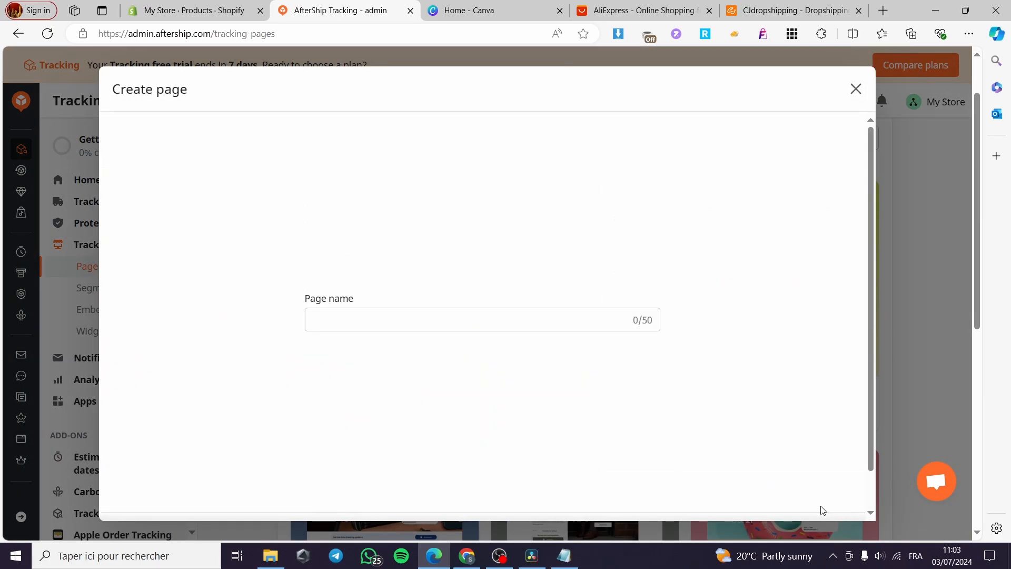
Name the new tracking page Track, create it, and dismiss the style options tip in the editor.
left_click(529, 322)
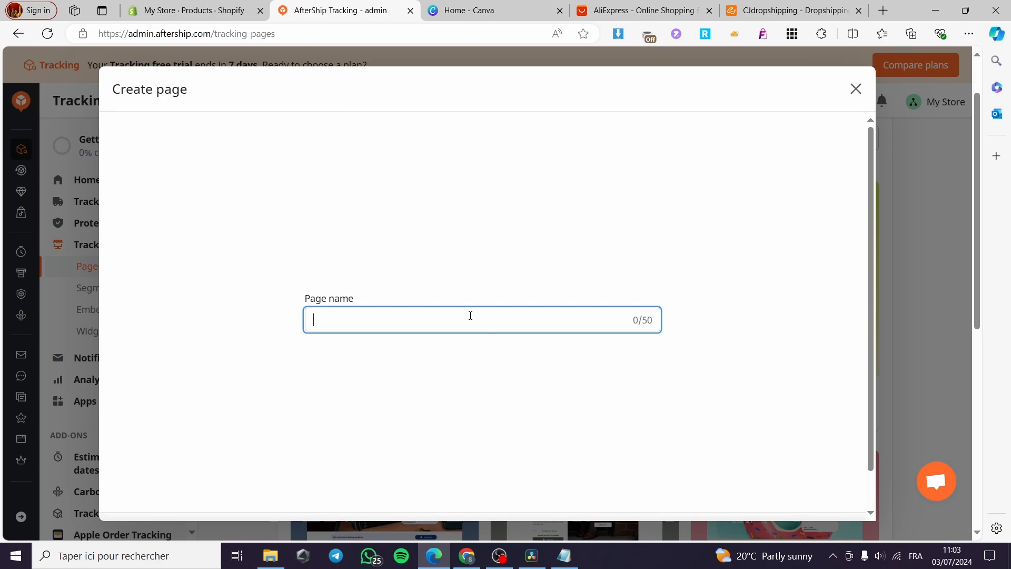
type("k ")
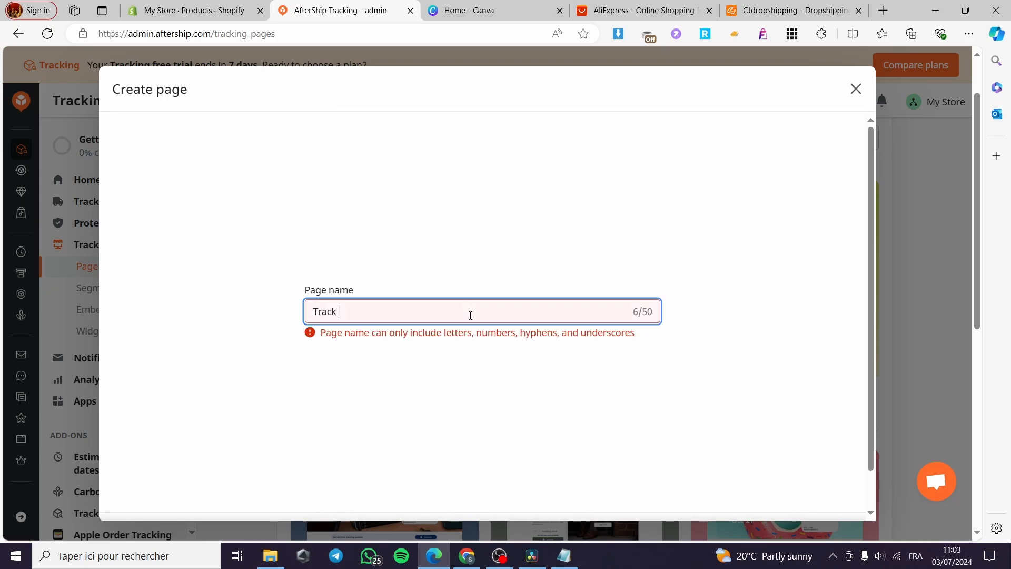
type("your Order")
left_click_drag(464, 311, 339, 307)
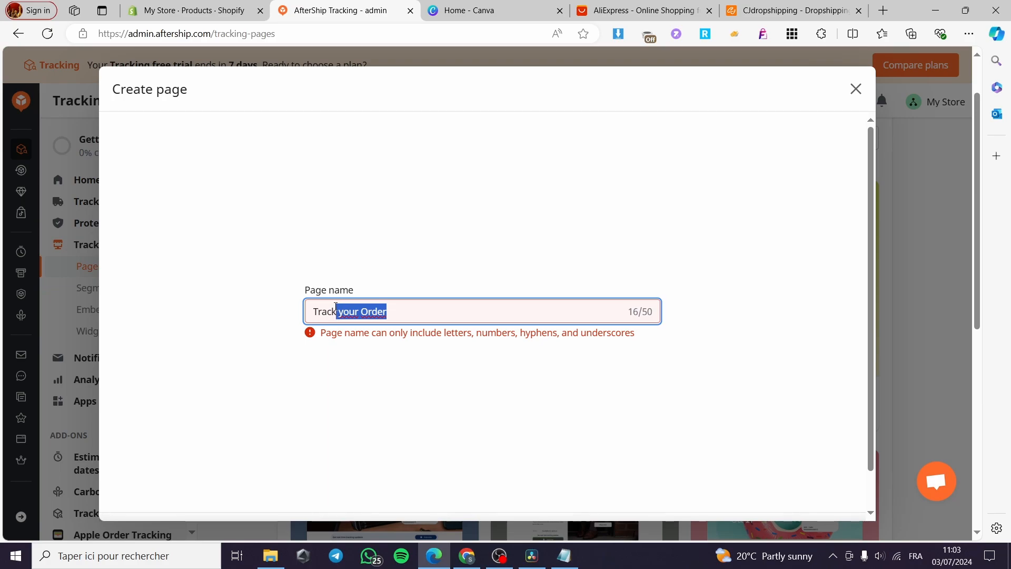
key("BackSpace")
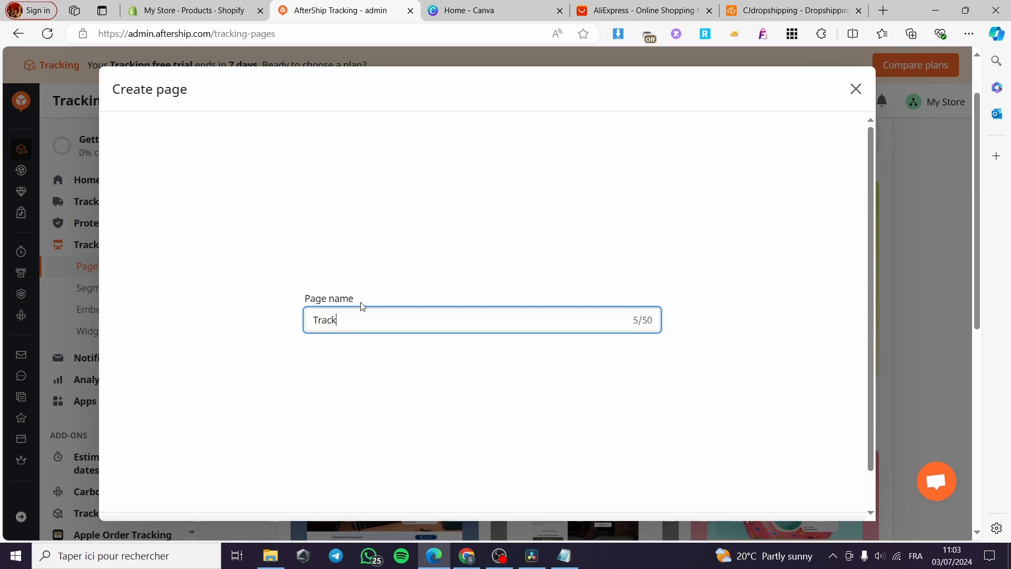
left_click(824, 496)
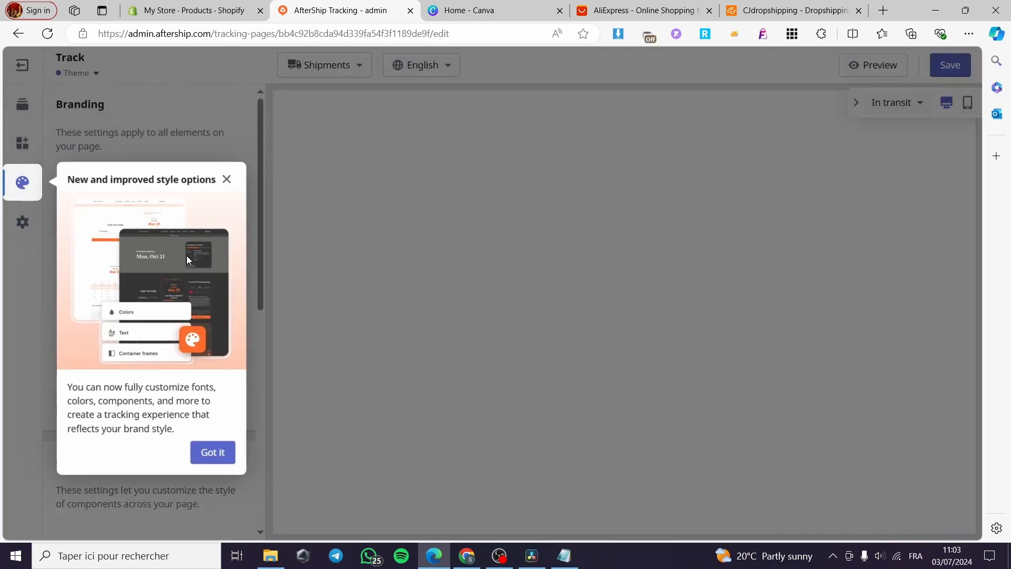
left_click(227, 179)
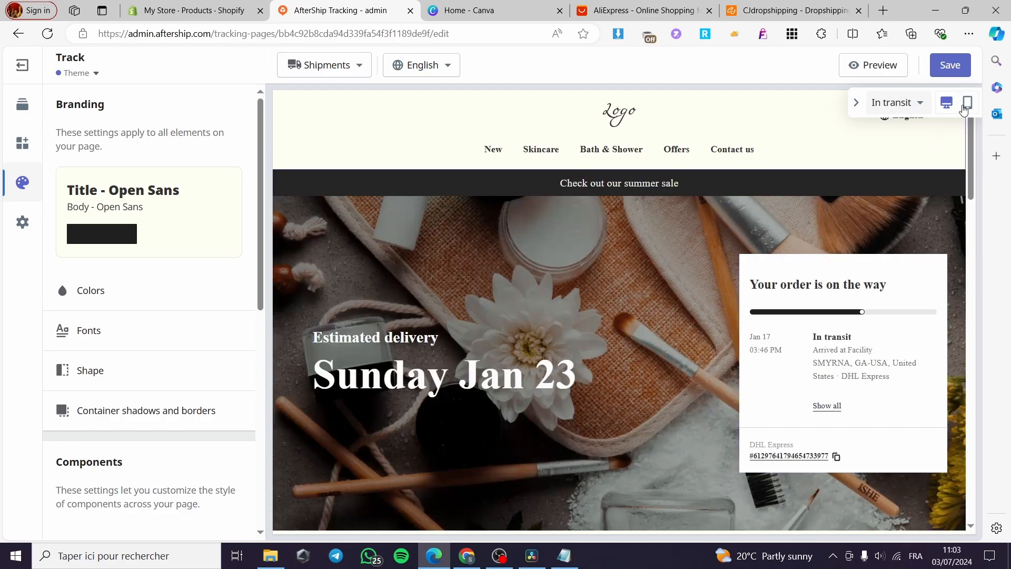
Review the Track page in mobile and desktop layouts, and exit the editor discarding unsaved changes.
left_click(963, 107)
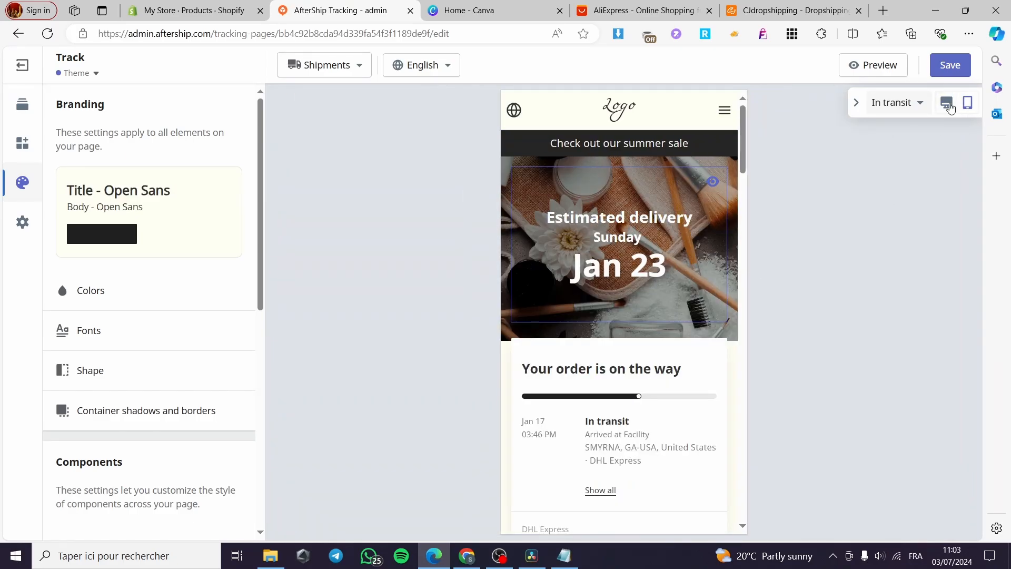
left_click(948, 104)
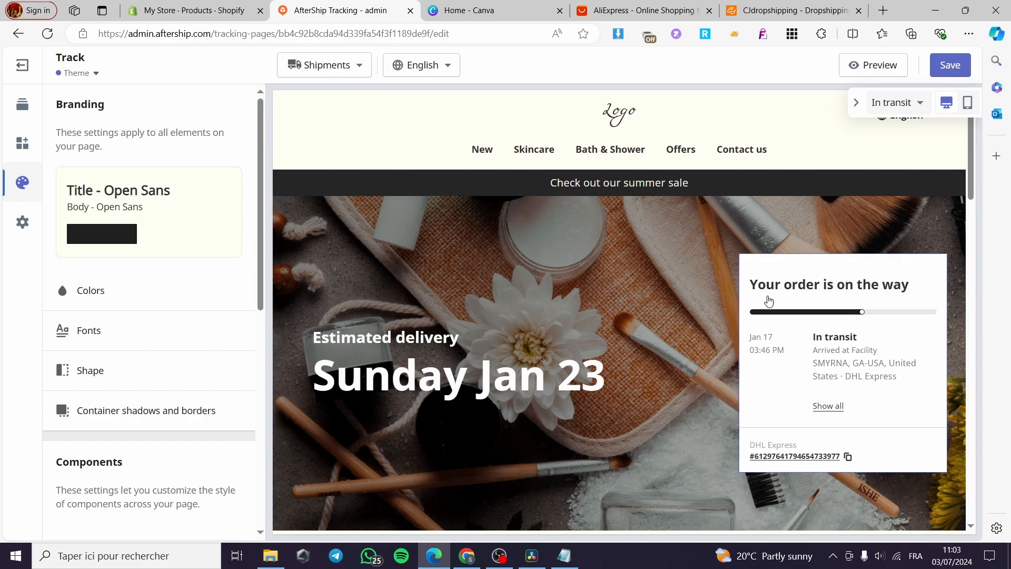
scroll(877, 303, "down", 5)
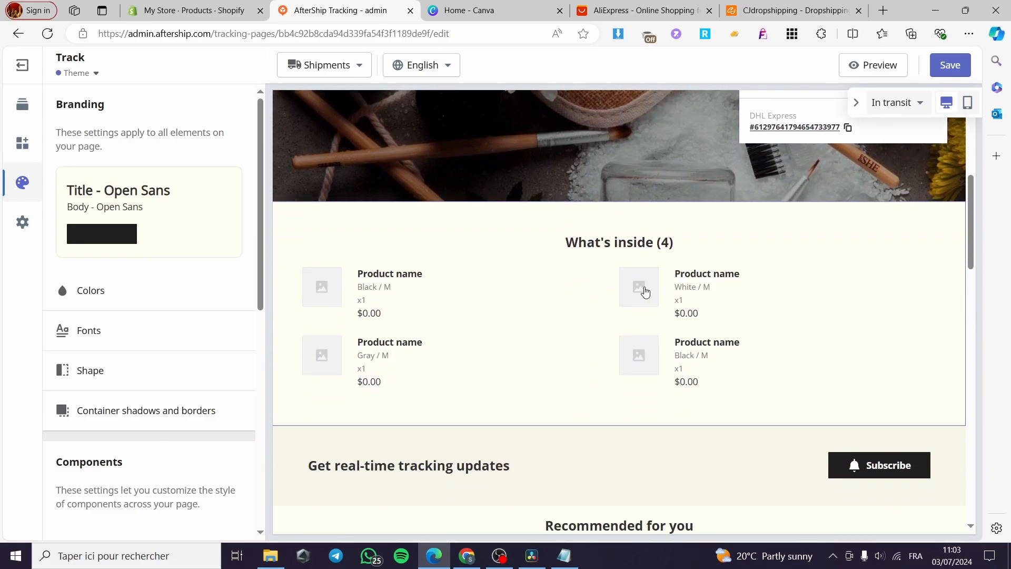
scroll(727, 361, "down", 5)
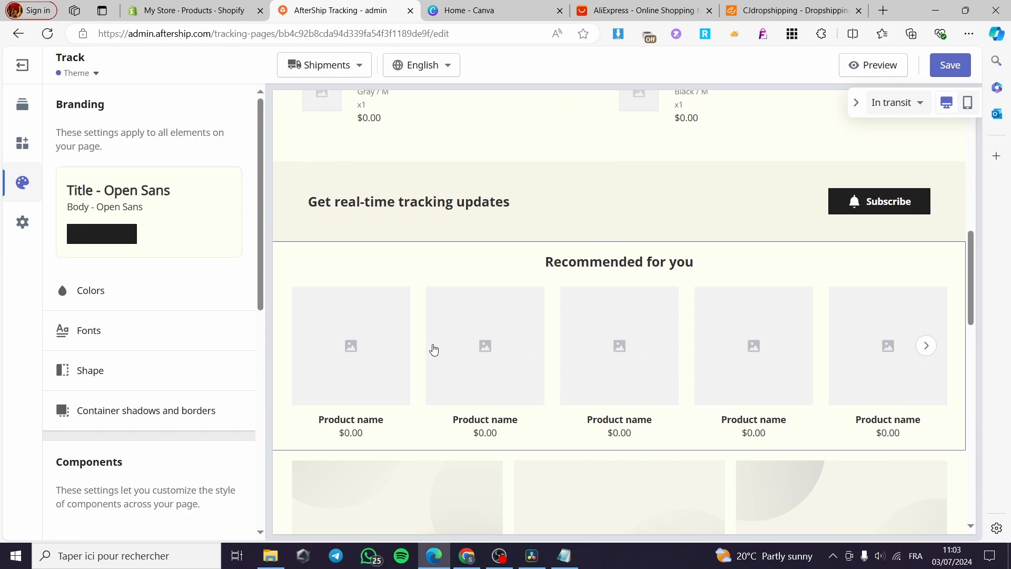
scroll(666, 350, "down", 10)
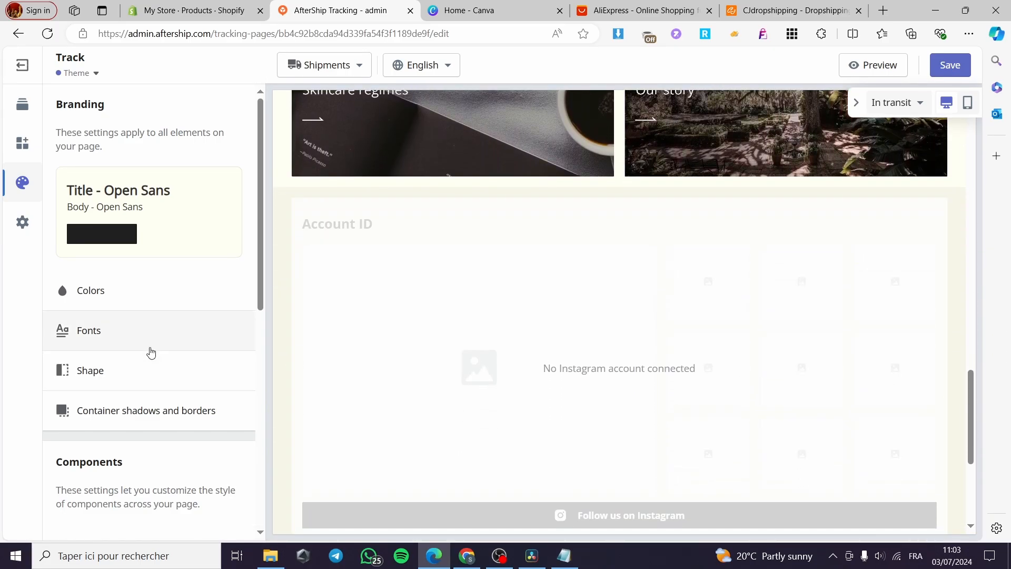
scroll(151, 352, "down", 9)
scroll(184, 355, "up", 9)
left_click(22, 65)
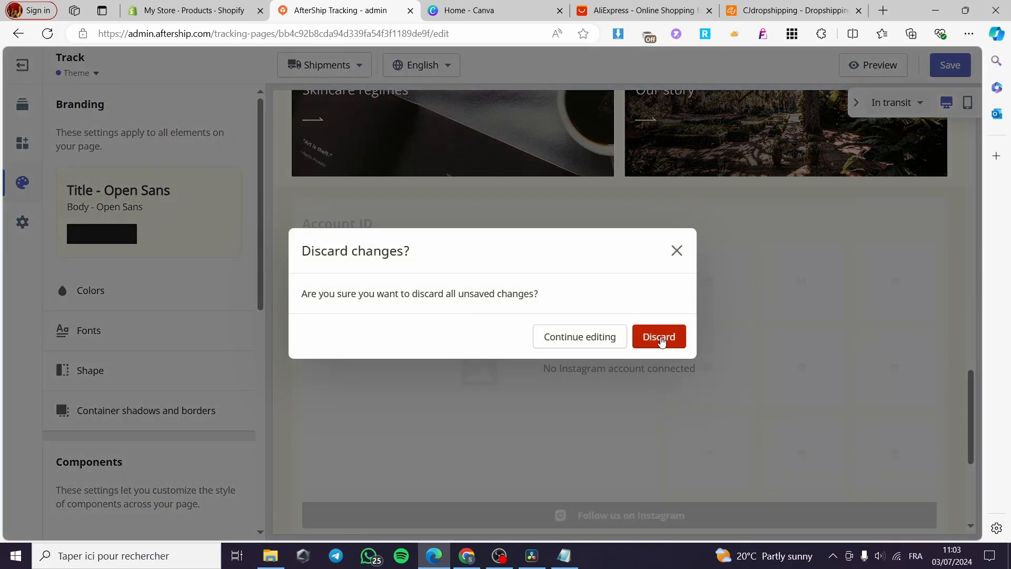
left_click(681, 341)
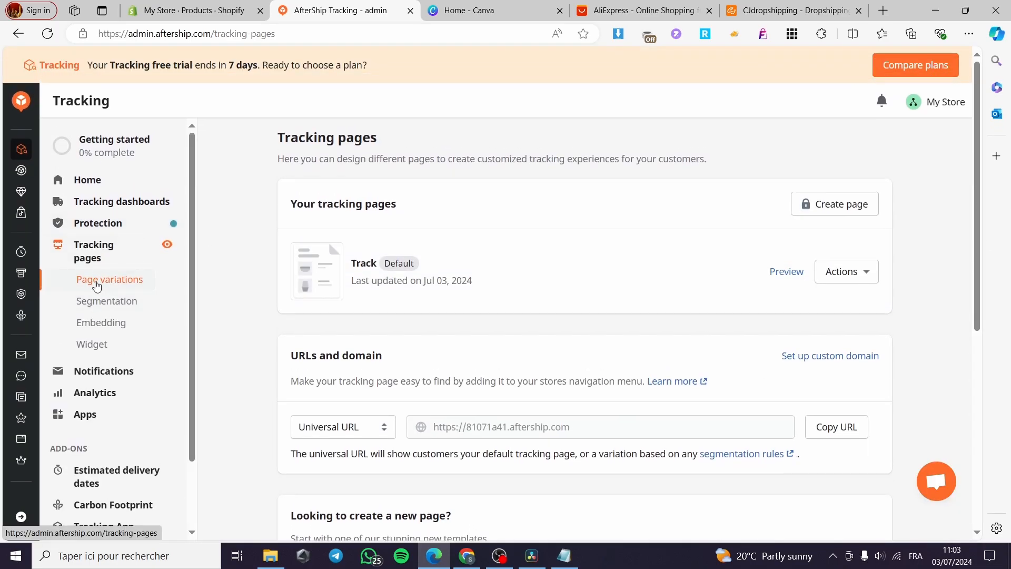
Open the order lookup widget settings and examine the widget's preview.
left_click(98, 347)
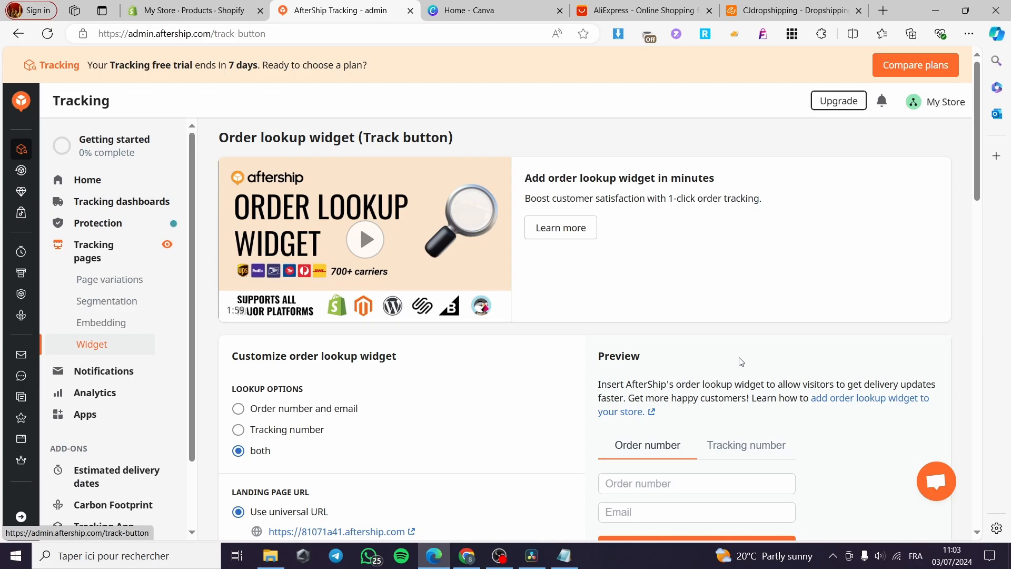
scroll(758, 406, "down", 5)
scroll(782, 458, "down", 1)
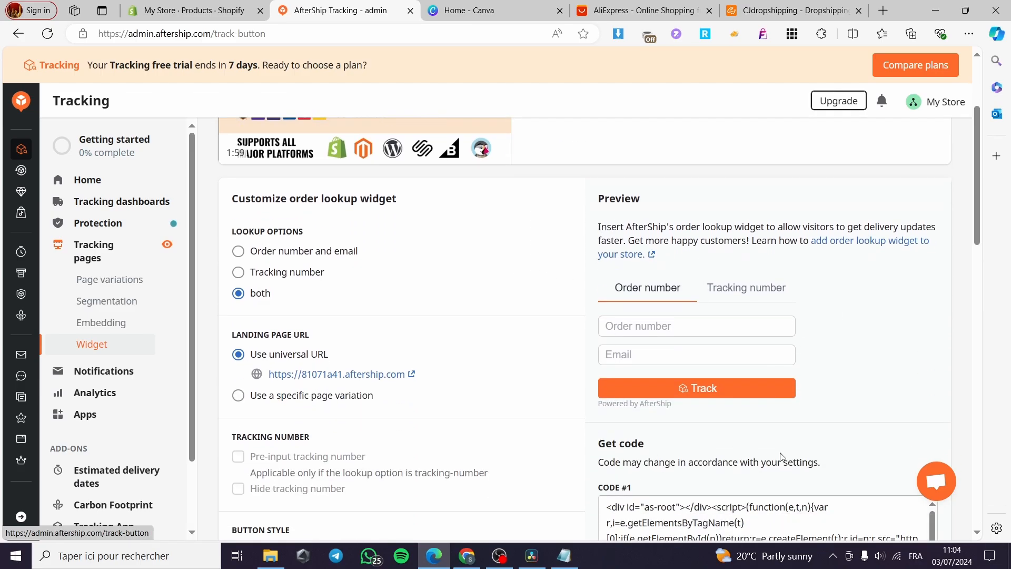
scroll(781, 457, "down", 1)
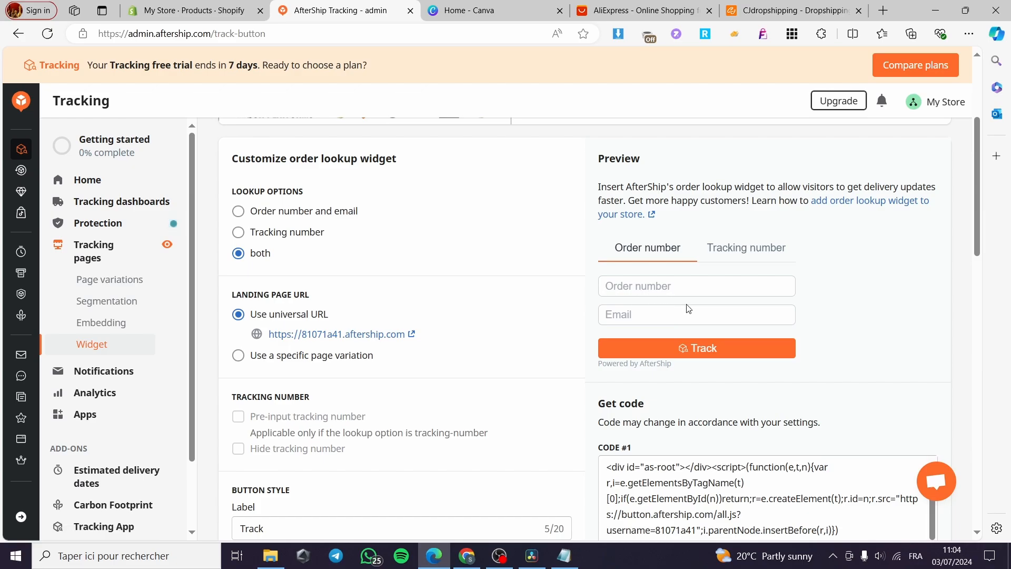
left_click(672, 316)
left_click(799, 336)
Try the widget's order number and email and tracking number lookup options, and return the selection to both.
left_click(272, 215)
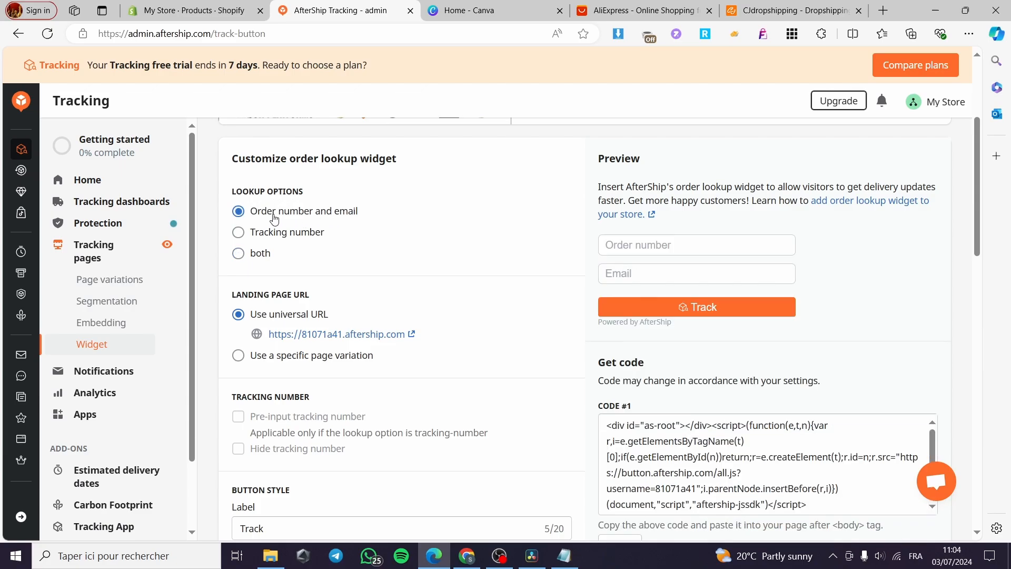
left_click(252, 241)
left_click(238, 254)
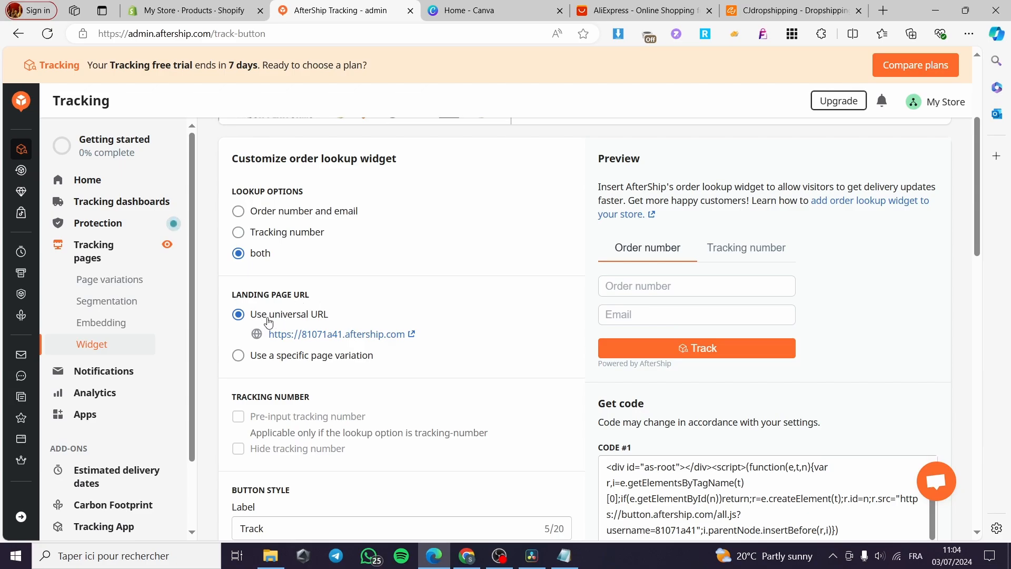
Set the widget's landing page URL to a specific page variation, using the Track tracking page.
left_click(263, 356)
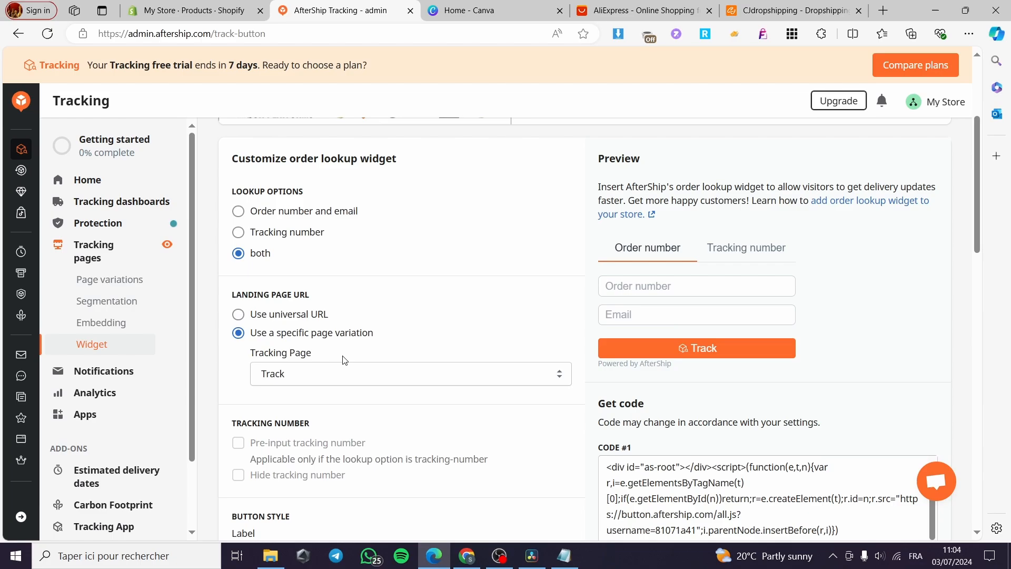
left_click(312, 374)
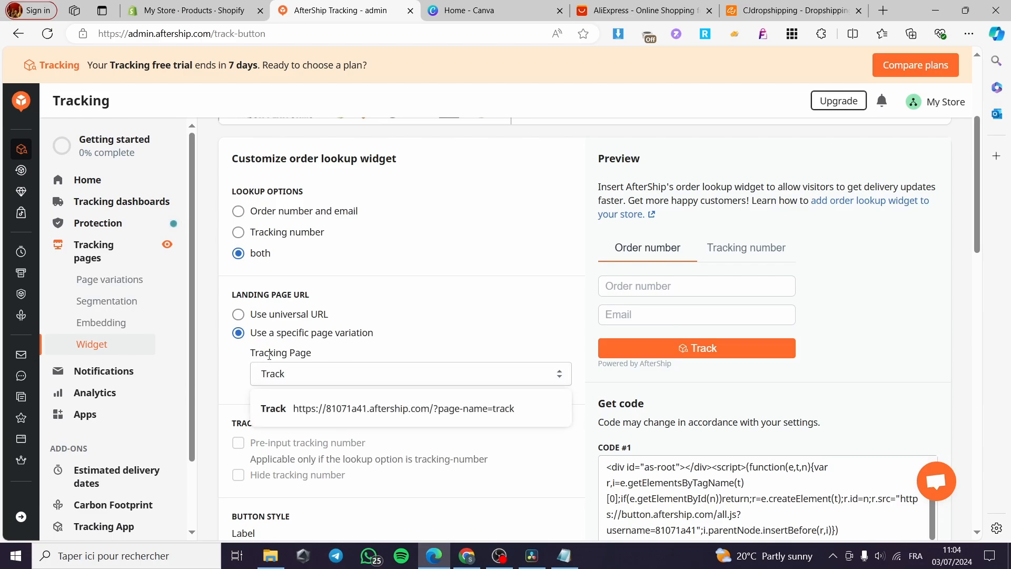
left_click(406, 412)
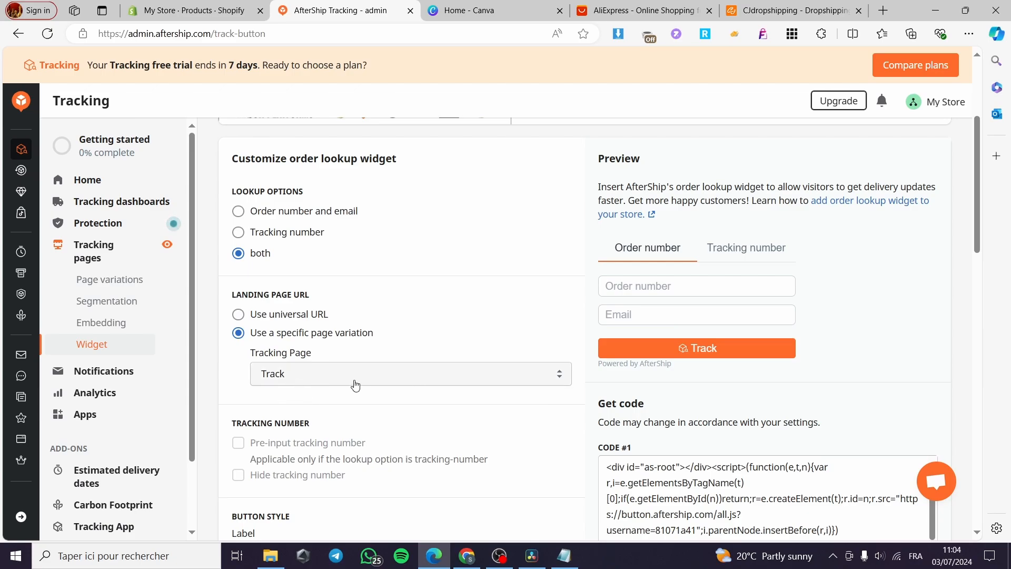
Look at the track button's background color picker, and toggle the Hide icon option on and back off.
scroll(501, 349, "down", 3)
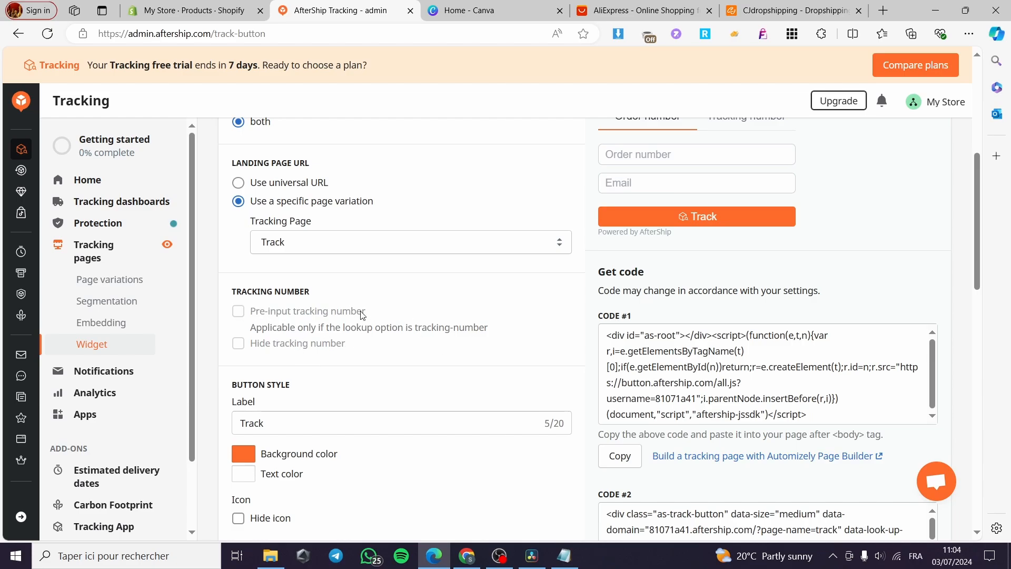
scroll(337, 321, "down", 1)
scroll(373, 289, "up", 2)
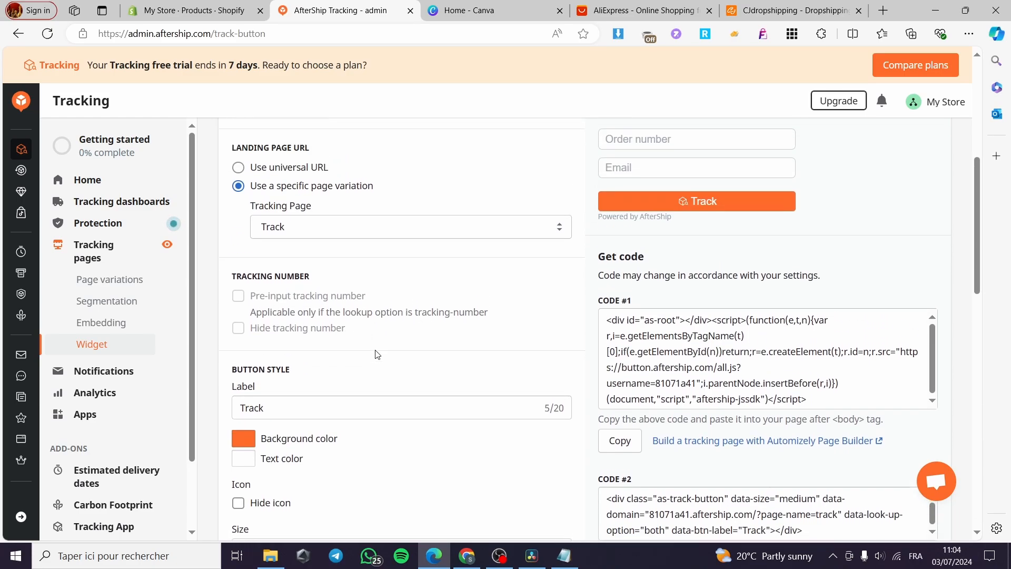
scroll(714, 288, "down", 2)
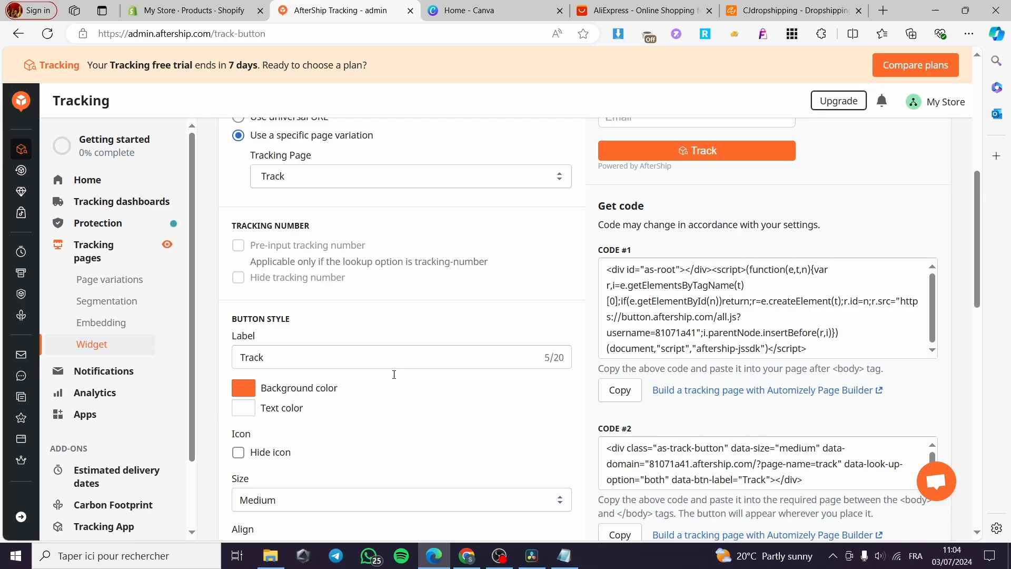
left_click(243, 392)
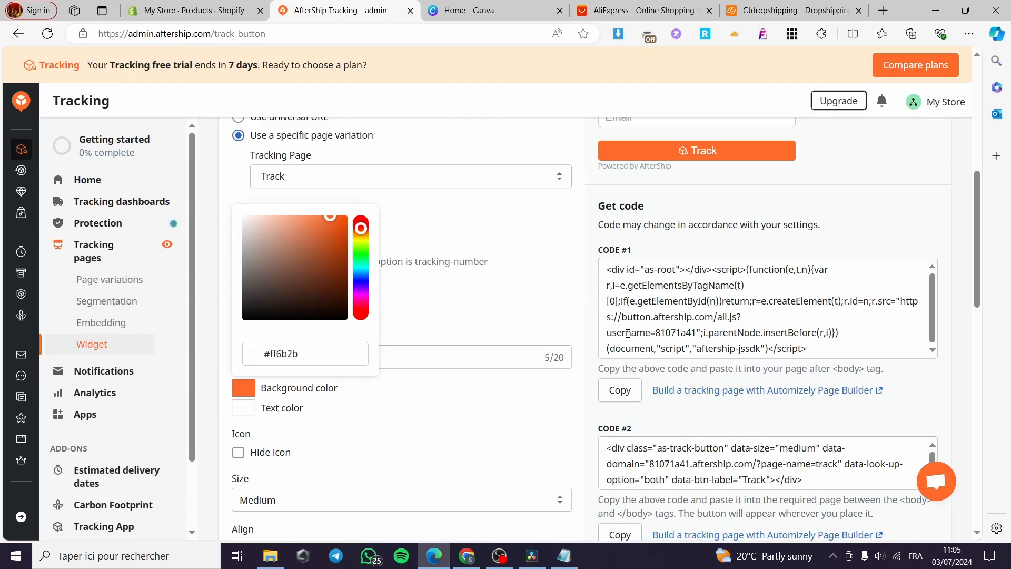
scroll(628, 333, "up", 2)
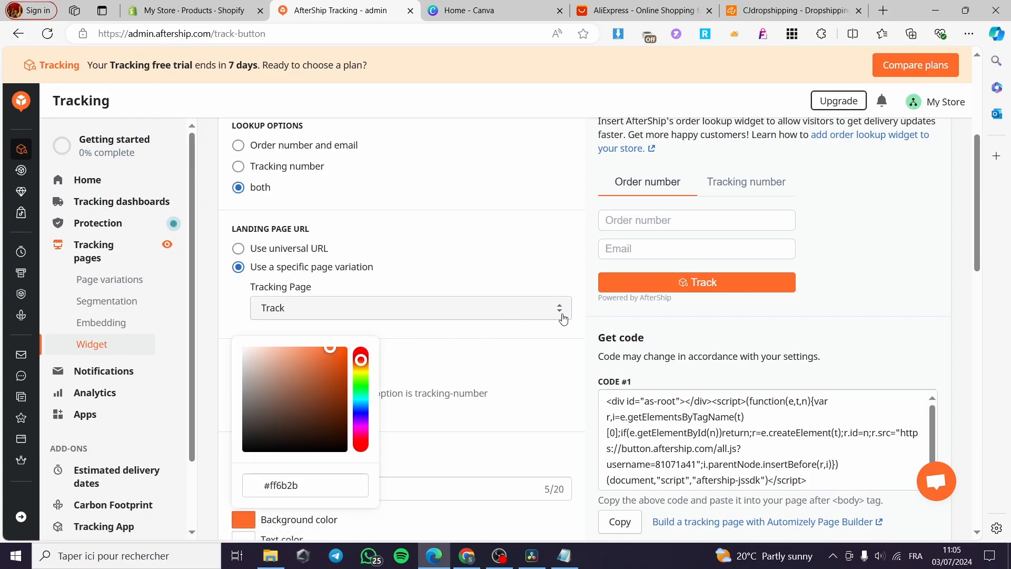
scroll(413, 294, "down", 2)
left_click(270, 409)
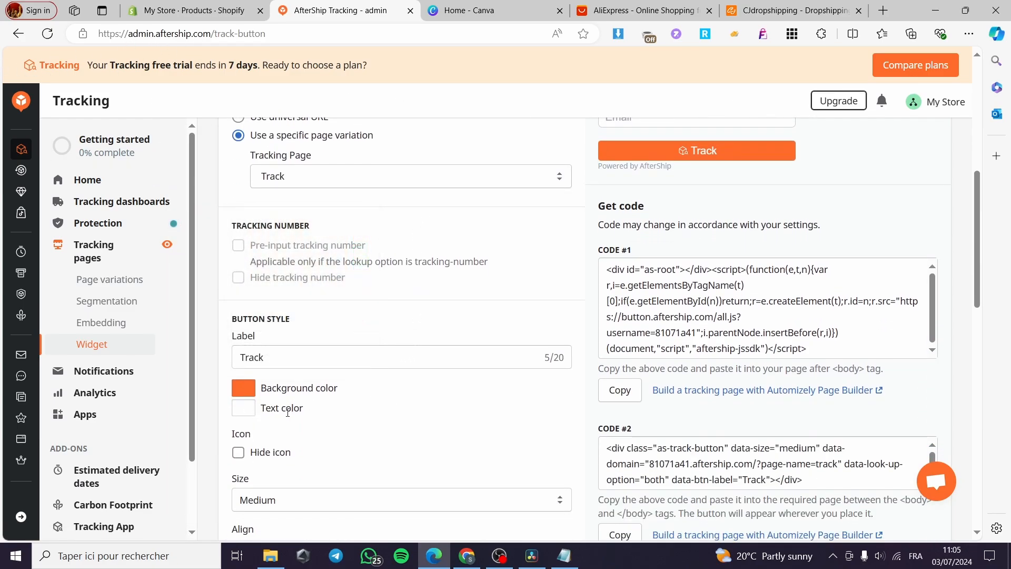
left_click(238, 454)
left_click(239, 453)
Center-align the order lookup widget and check its preview.
scroll(395, 361, "down", 2)
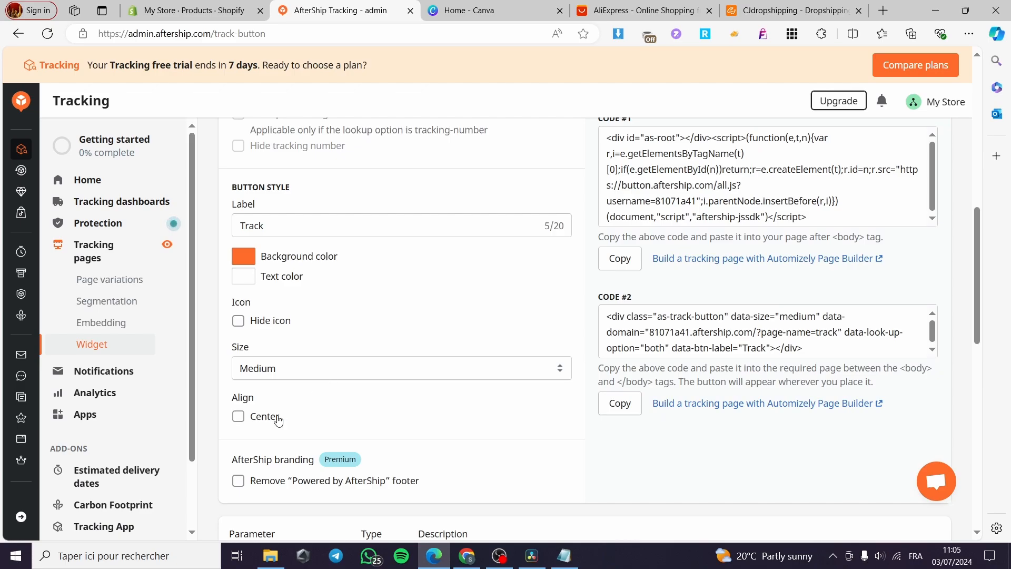
scroll(248, 427, "up", 5)
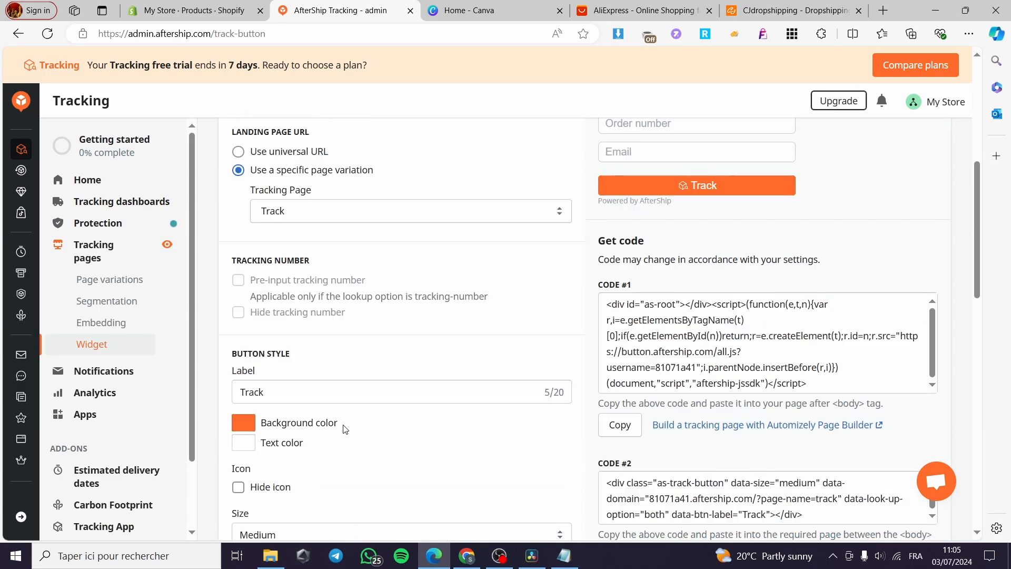
scroll(237, 435, "down", 3)
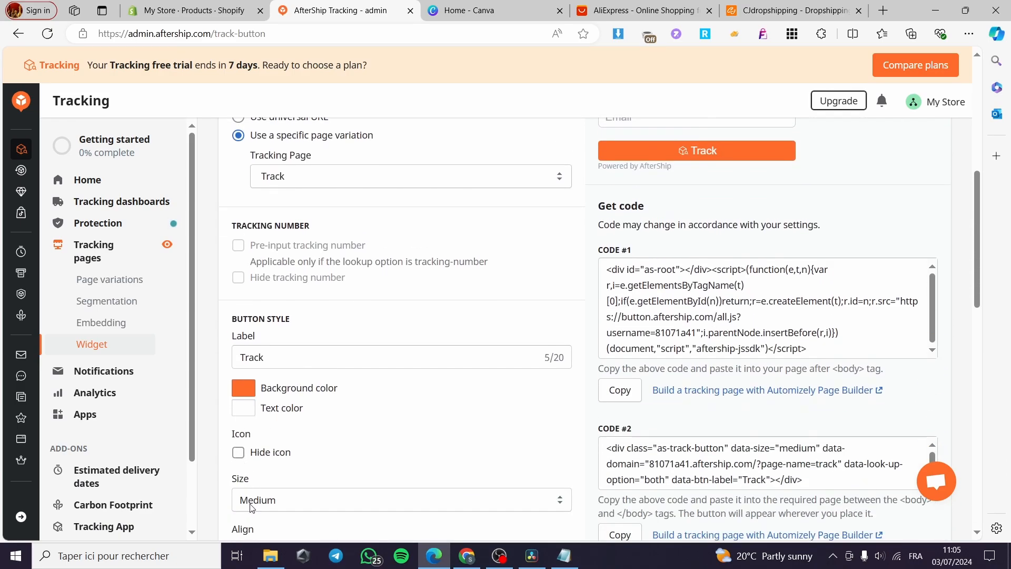
scroll(258, 495, "down", 1)
left_click(242, 482)
scroll(757, 316, "up", 5)
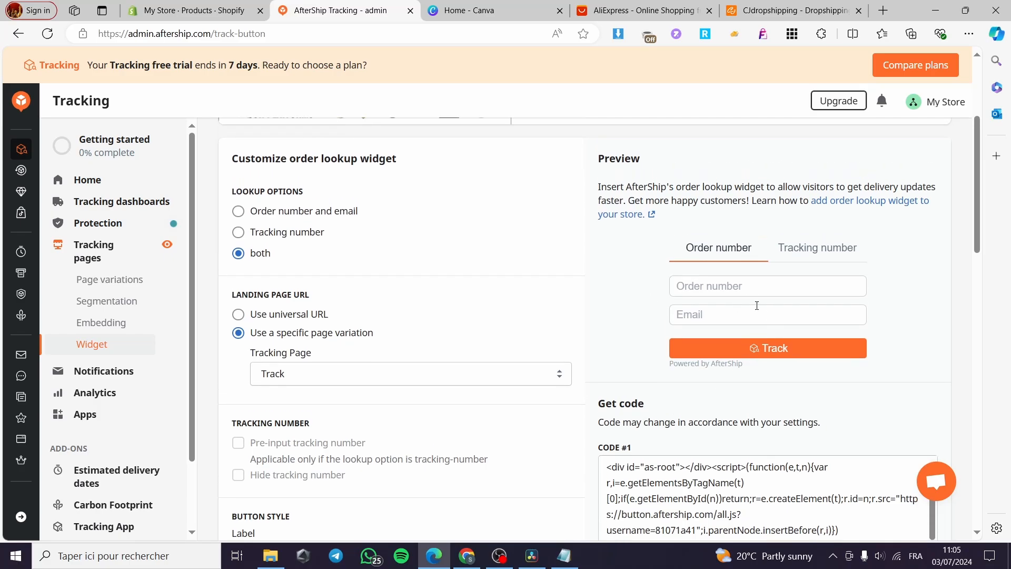
Review the widget's embed code snippets and the table of code parameters.
scroll(482, 394, "down", 9)
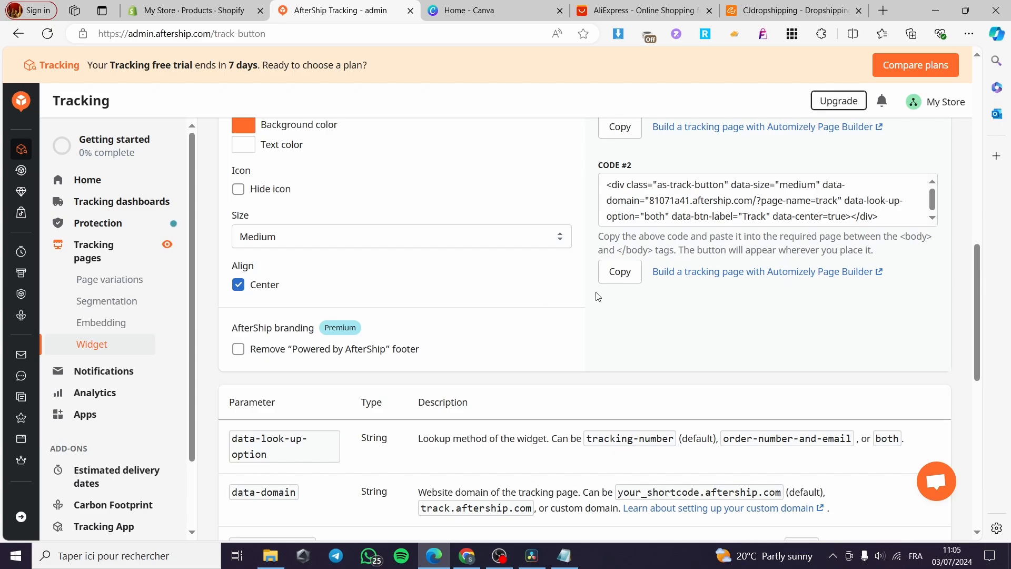
scroll(358, 293, "down", 3)
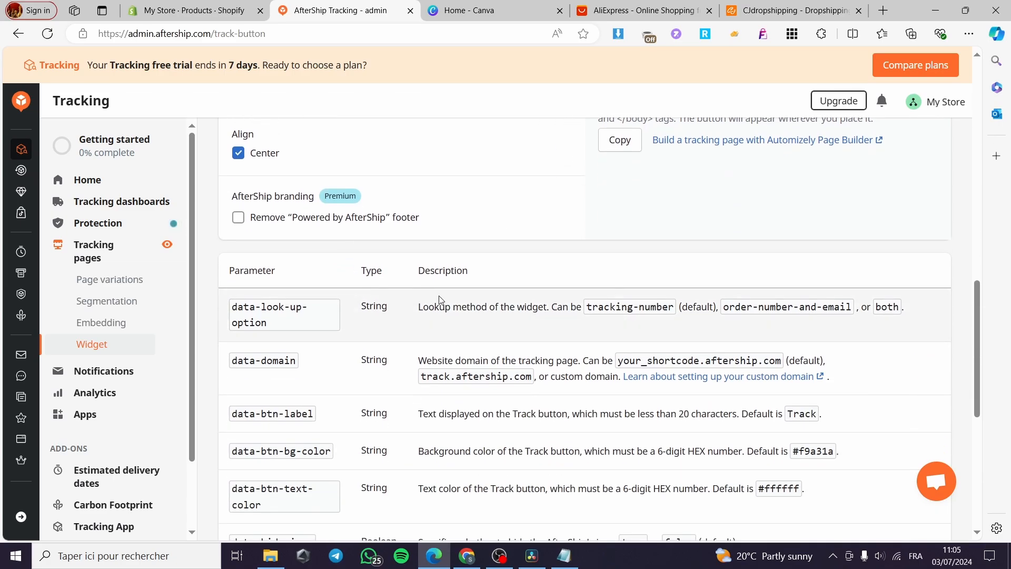
scroll(590, 374, "down", 8)
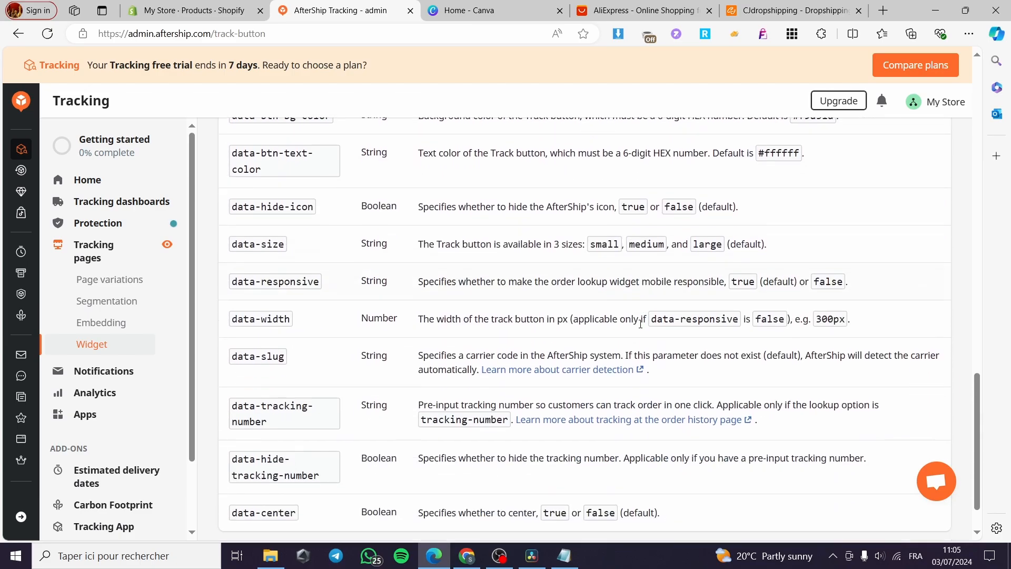
scroll(579, 327, "up", 10)
scroll(535, 341, "up", 3)
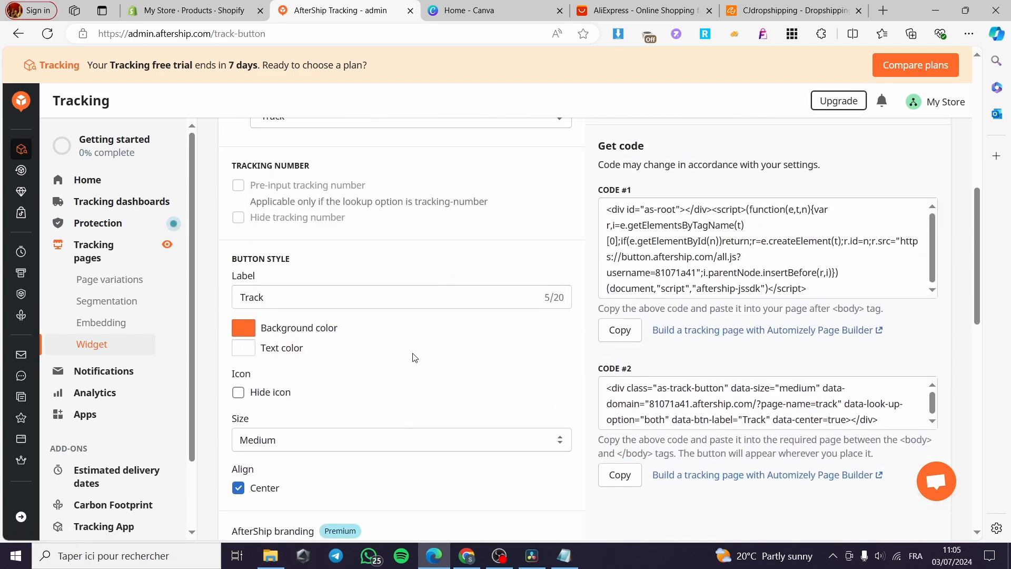
Copy the order lookup widget's embed snippet labelled Code #1.
scroll(415, 356, "up", 6)
scroll(527, 338, "down", 2)
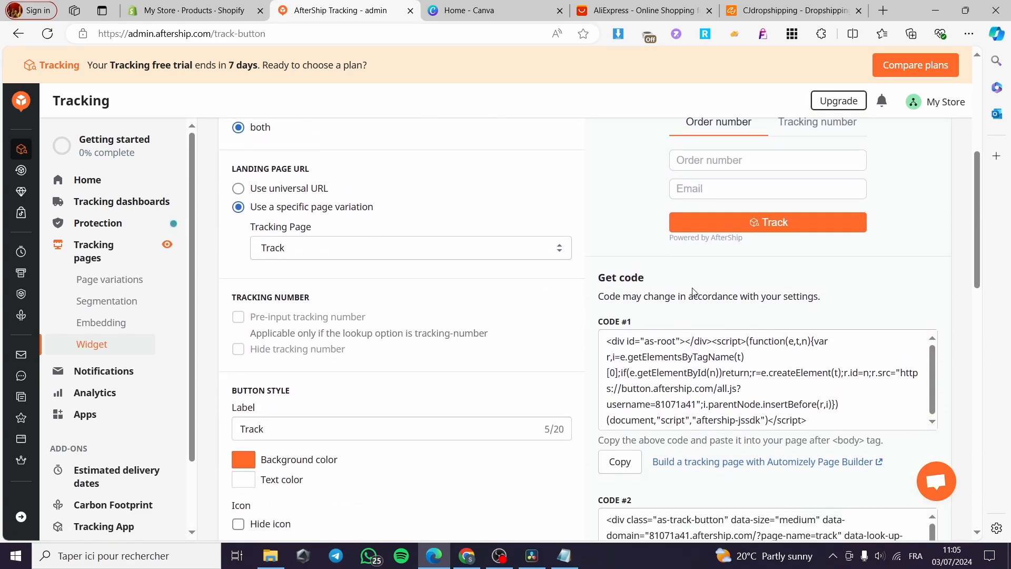
scroll(685, 294, "down", 2)
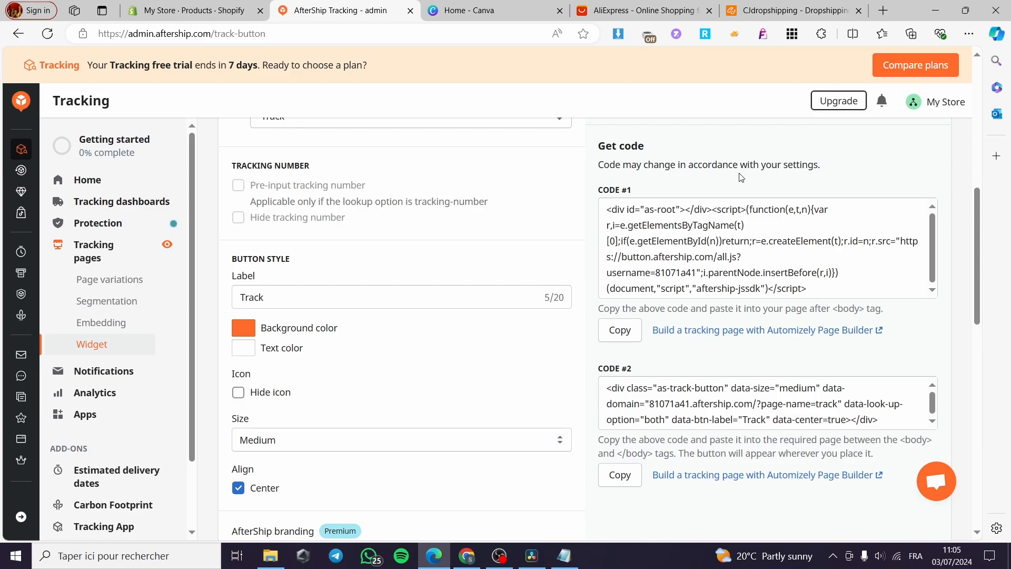
left_click(628, 330)
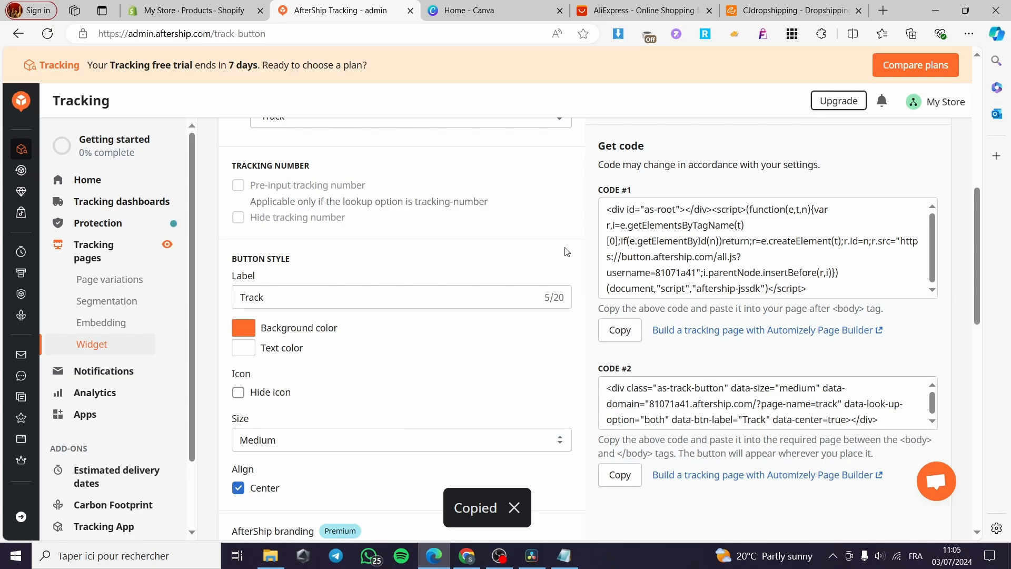
Switch to the Shopify admin and open the online store's list of pages.
left_click(159, 6)
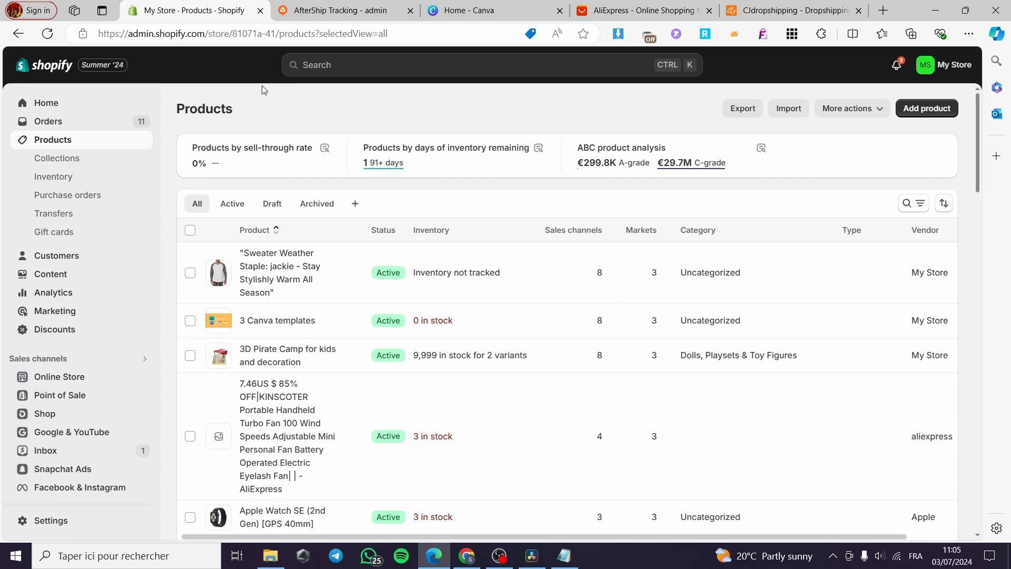
left_click(322, 8)
left_click(210, 7)
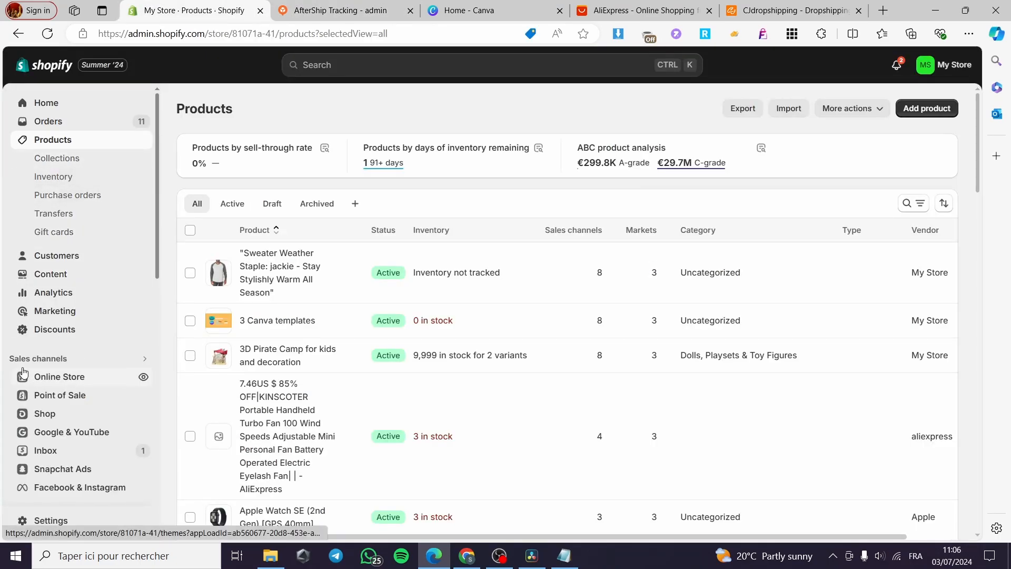
left_click(52, 376)
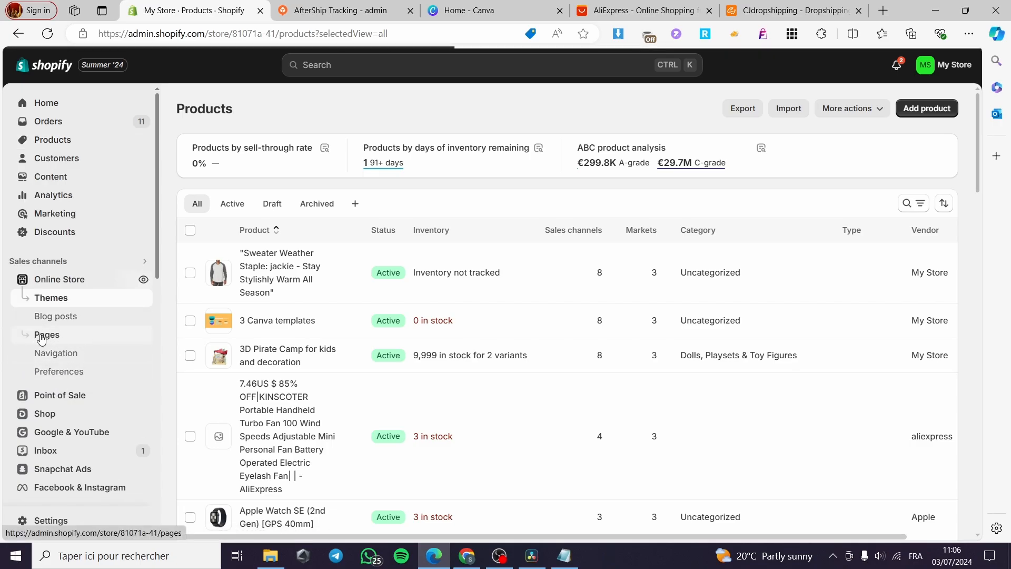
left_click(42, 339)
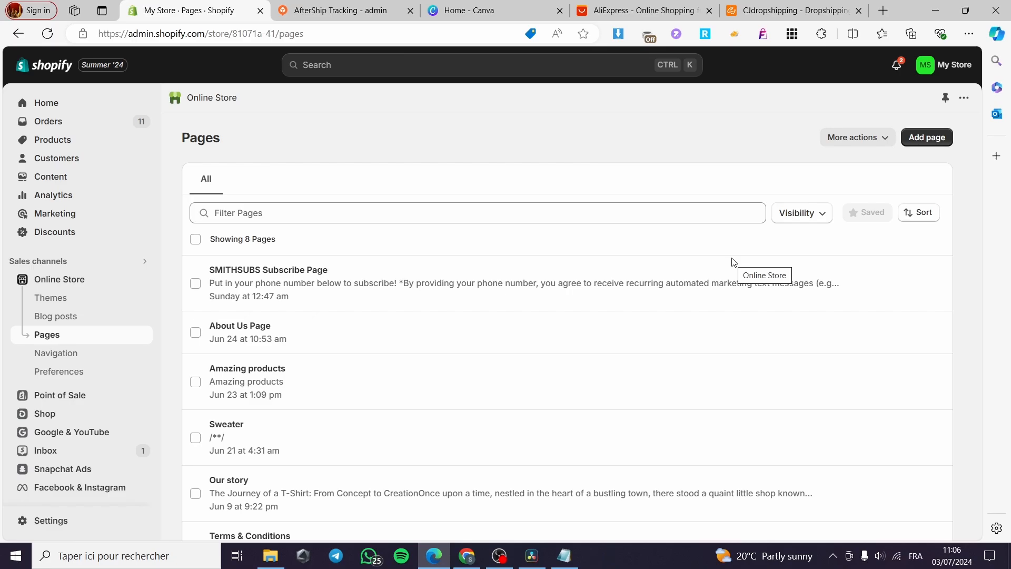
scroll(409, 262, "down", 3)
scroll(454, 286, "up", 3)
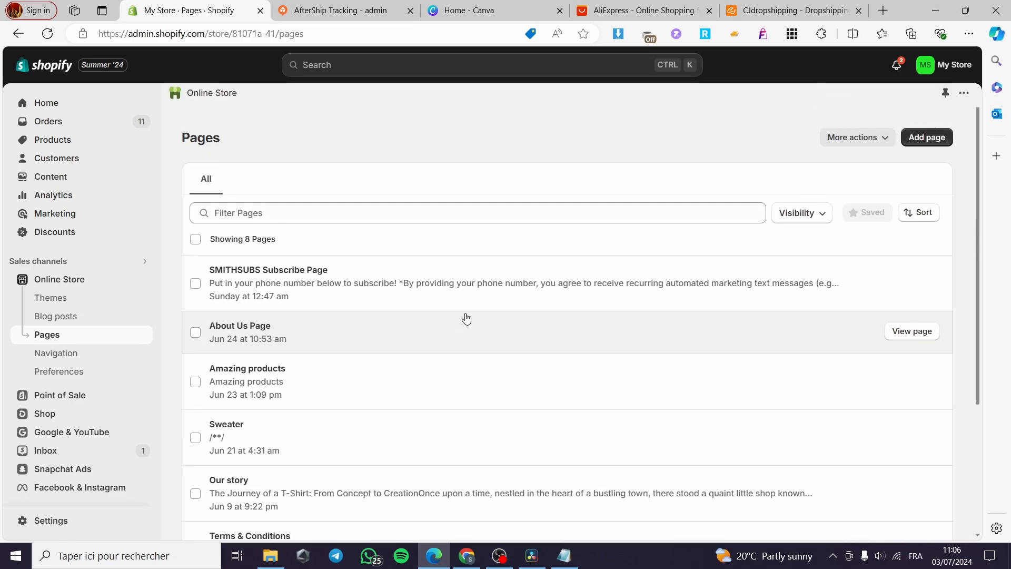
Create and save a page titled Tracking, with the copied widget code pasted into its content as HTML.
left_click(921, 138)
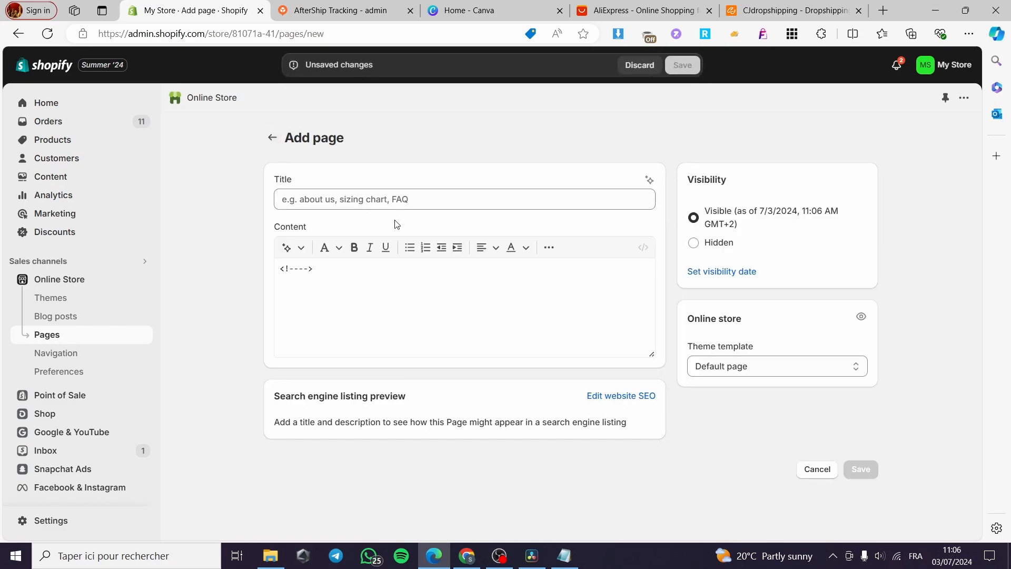
left_click(445, 202)
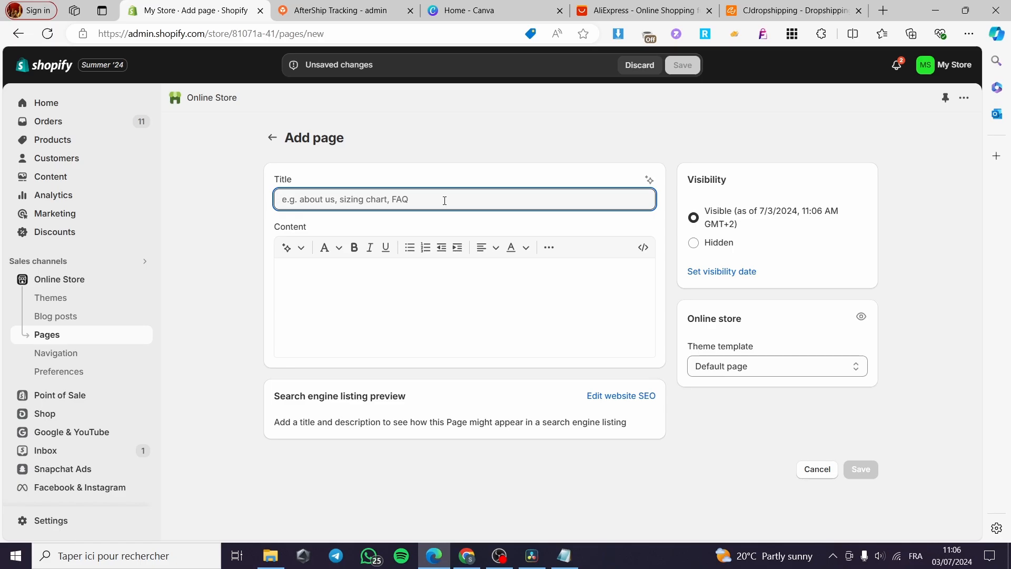
type("Tracking")
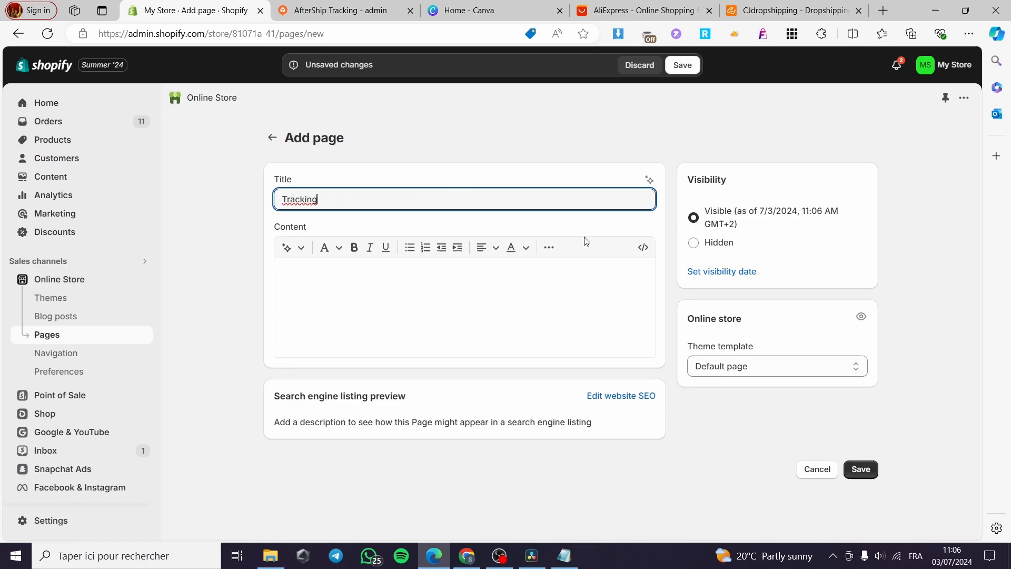
left_click(643, 248)
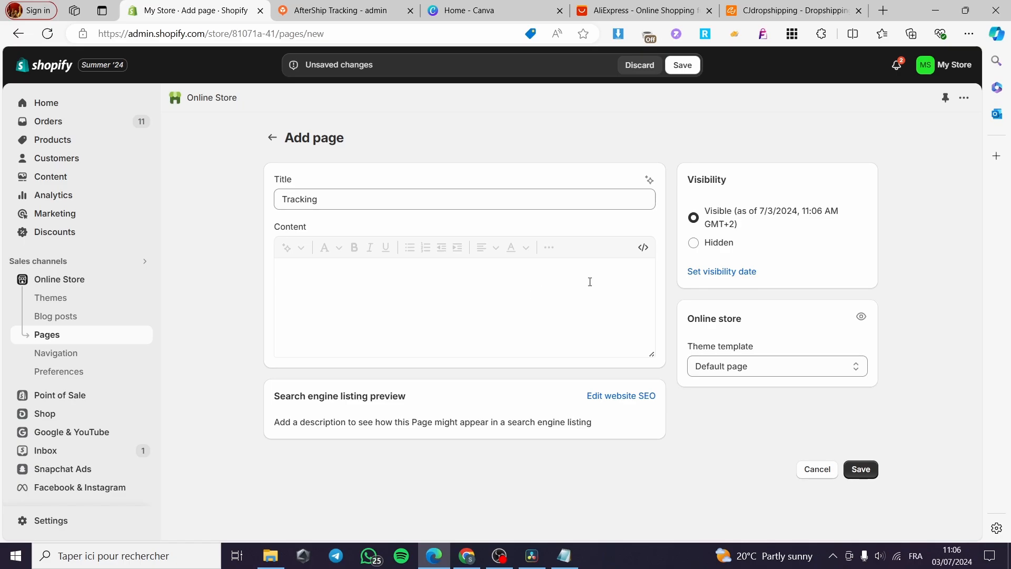
left_click(430, 326)
key("ctrl+v")
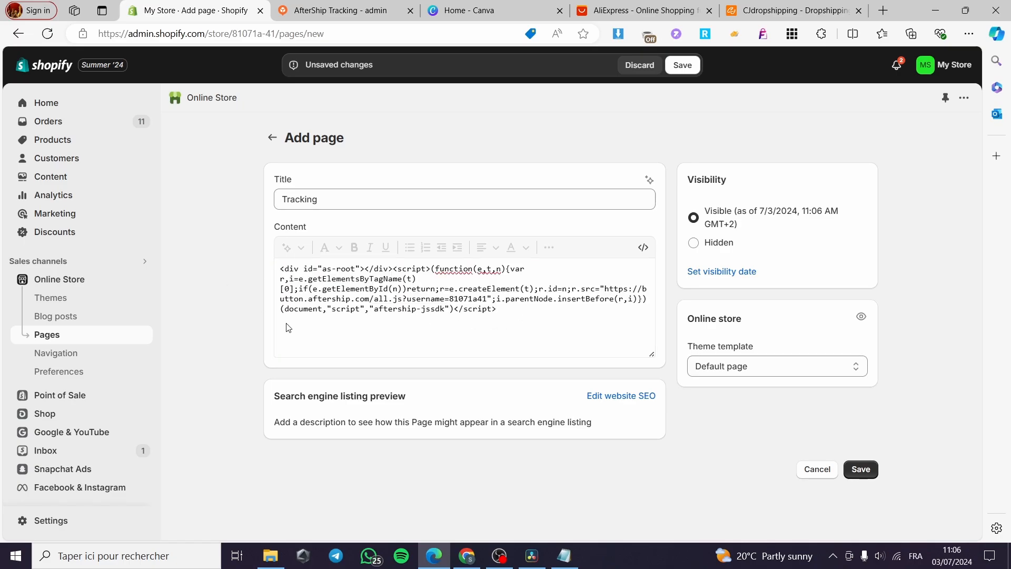
left_click(861, 470)
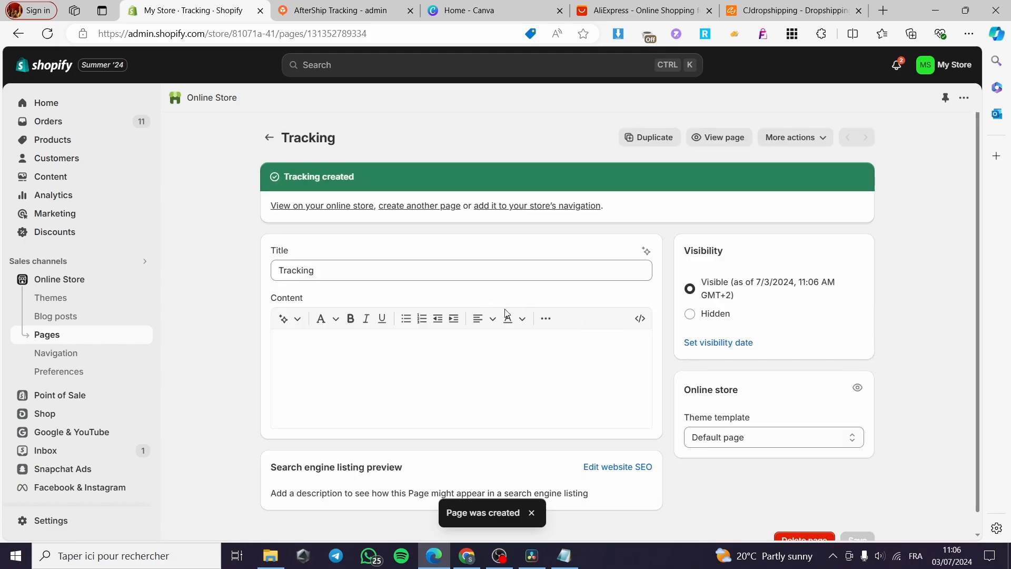
View the Tracking page on the live storefront, check it for the lookup widget, and return to the page editor.
left_click(708, 138)
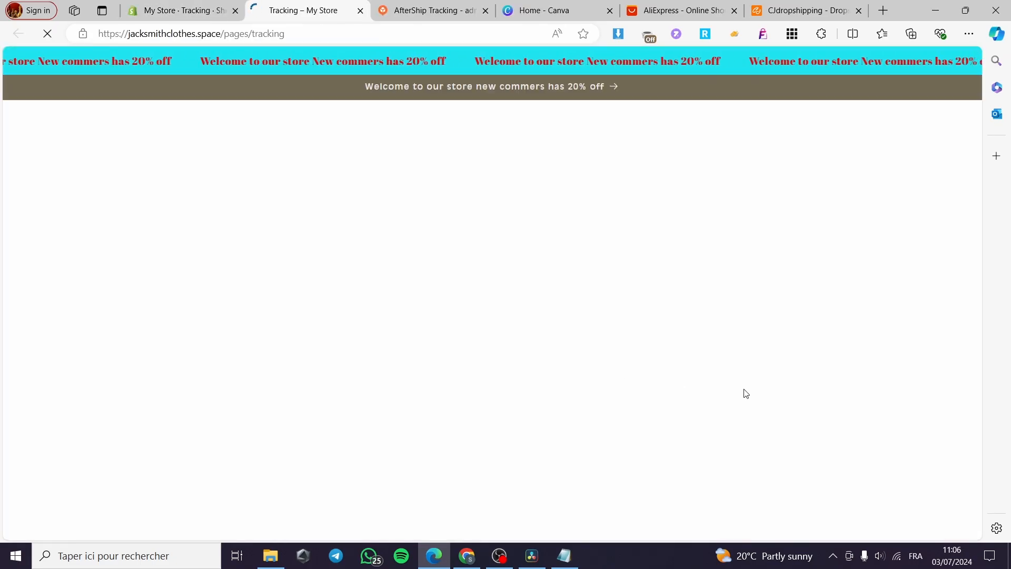
scroll(798, 324, "down", 5)
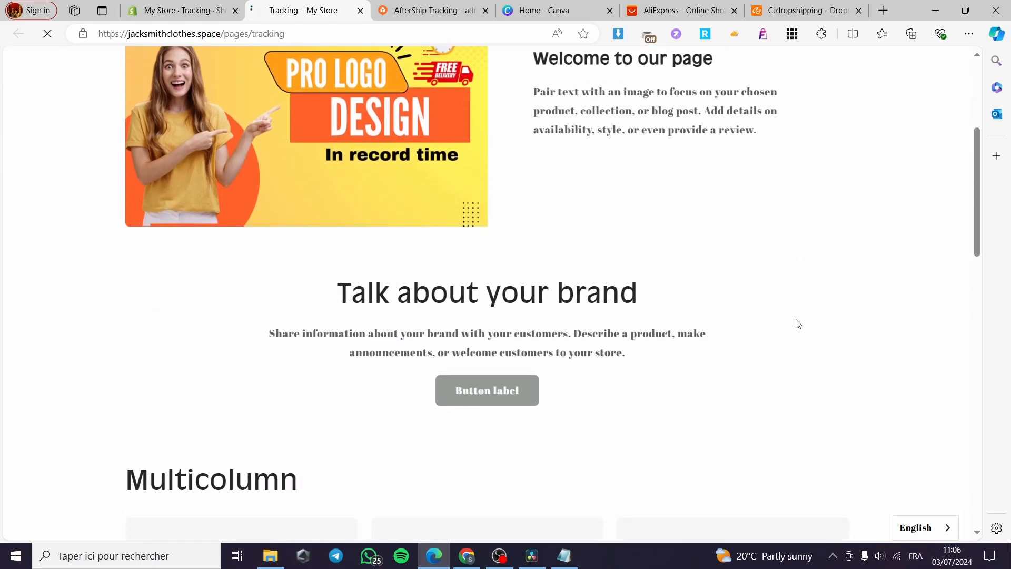
scroll(790, 313, "down", 12)
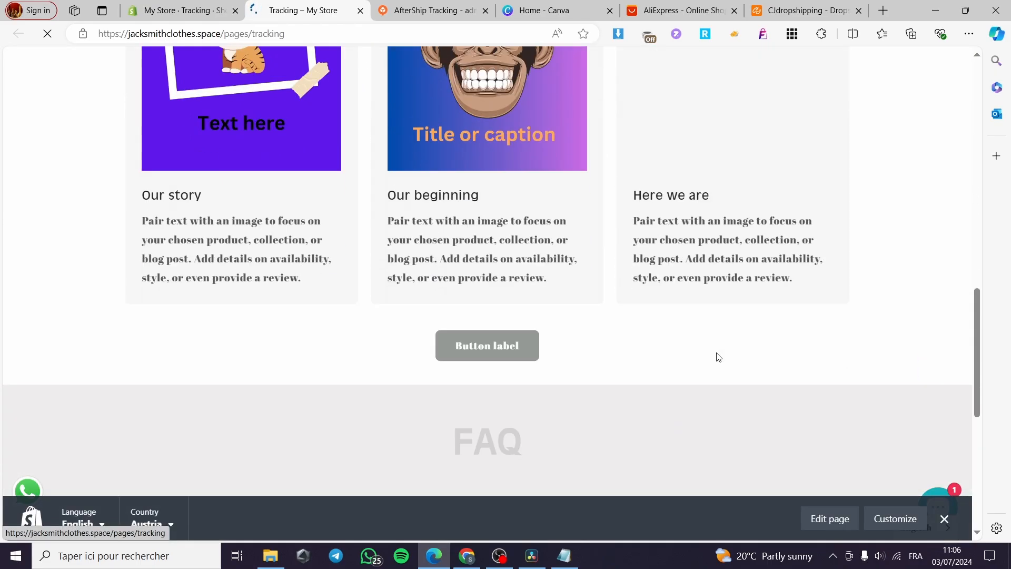
scroll(717, 353, "down", 5)
scroll(715, 349, "up", 20)
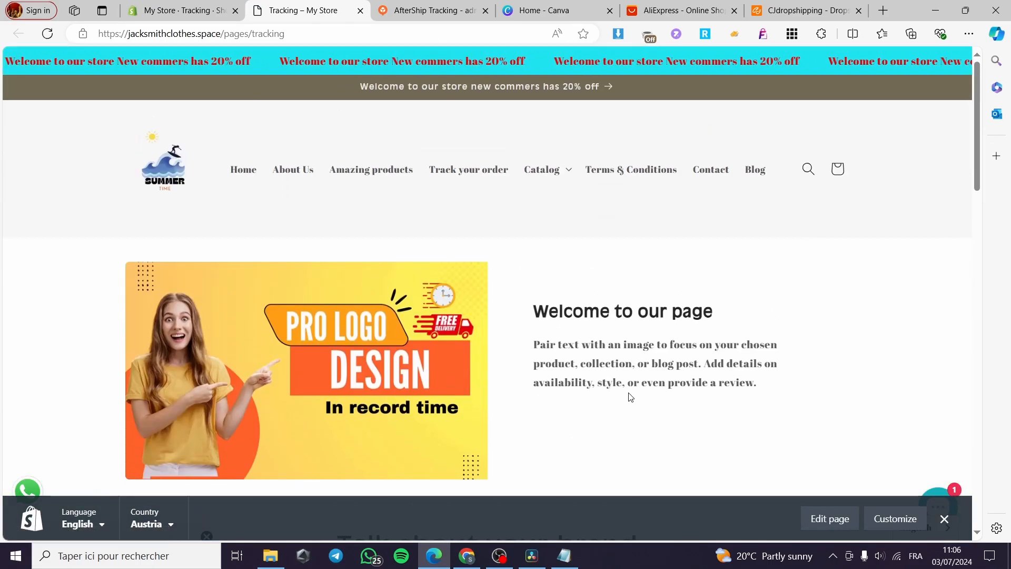
scroll(472, 205, "down", 9)
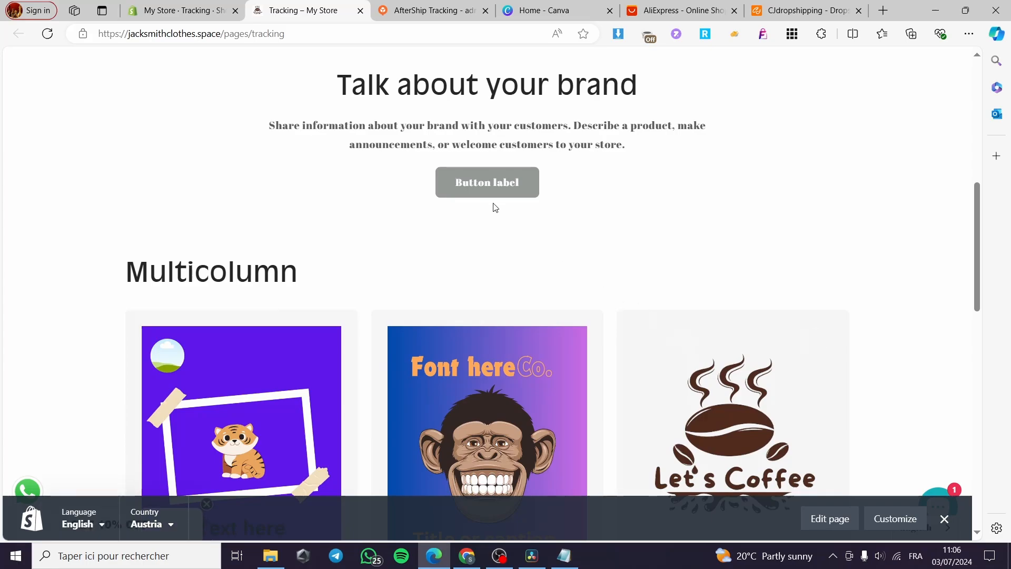
scroll(482, 209, "up", 3)
scroll(495, 318, "up", 8)
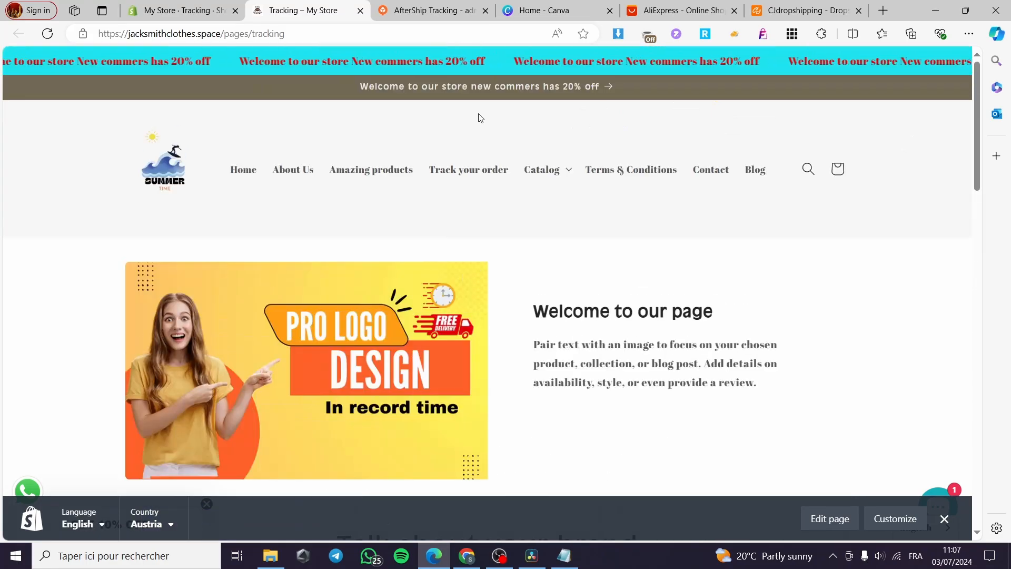
left_click(360, 12)
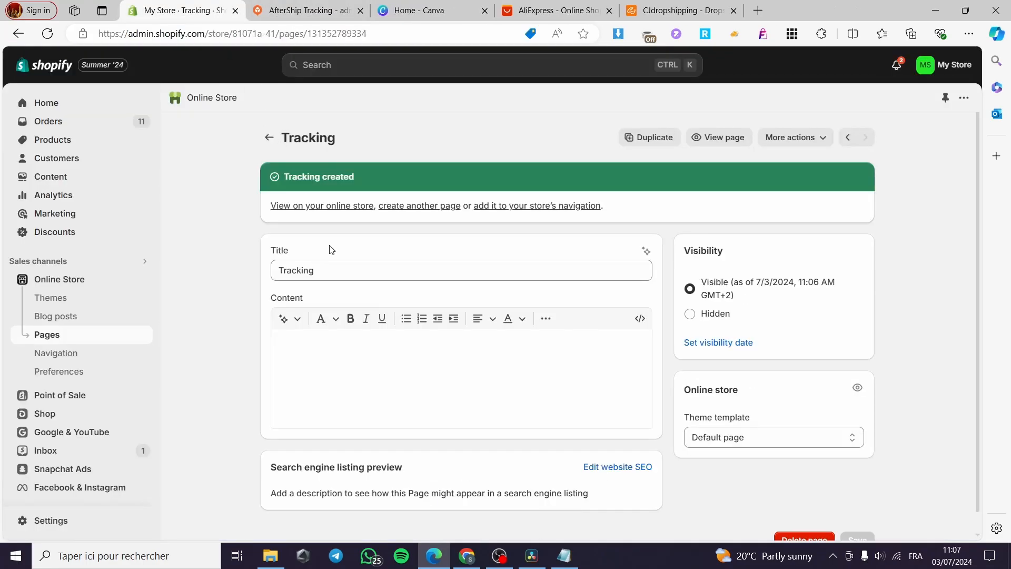
Clear the embed code from the Tracking page's HTML content and save the page.
left_click(428, 356)
left_click(640, 318)
key("ctrl+v")
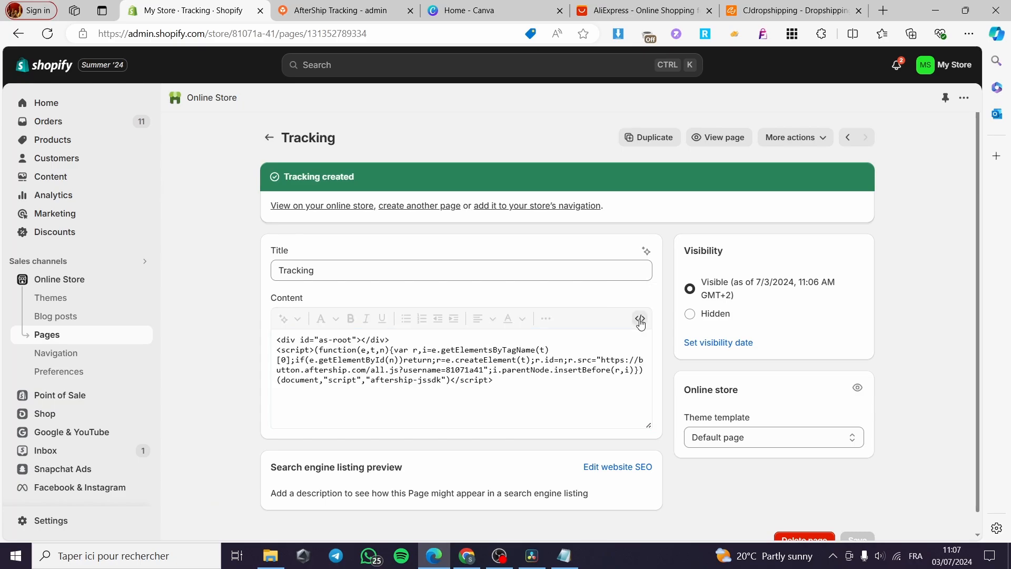
left_click_drag(493, 380, 237, 341)
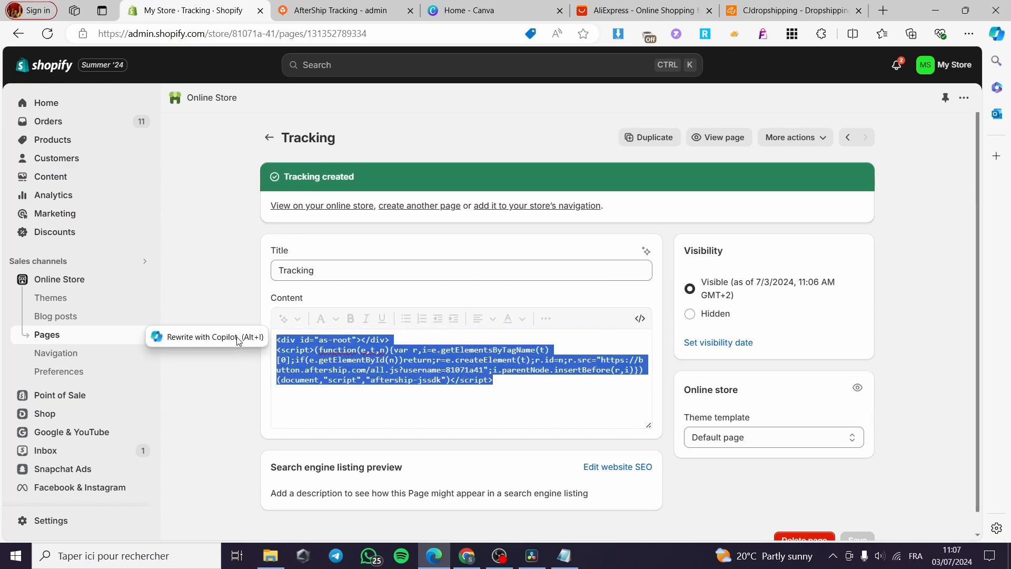
key("BackSpace")
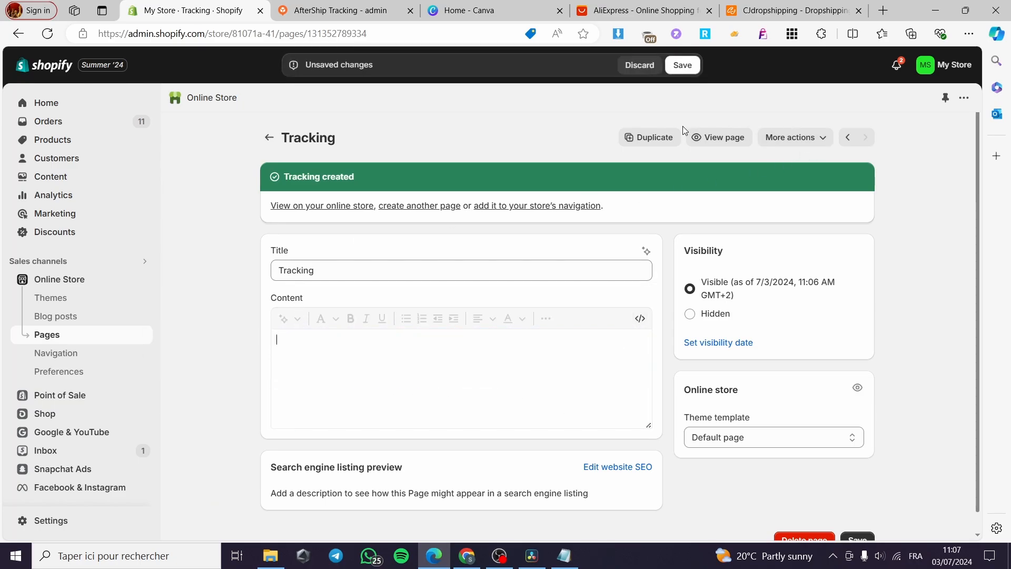
left_click(683, 65)
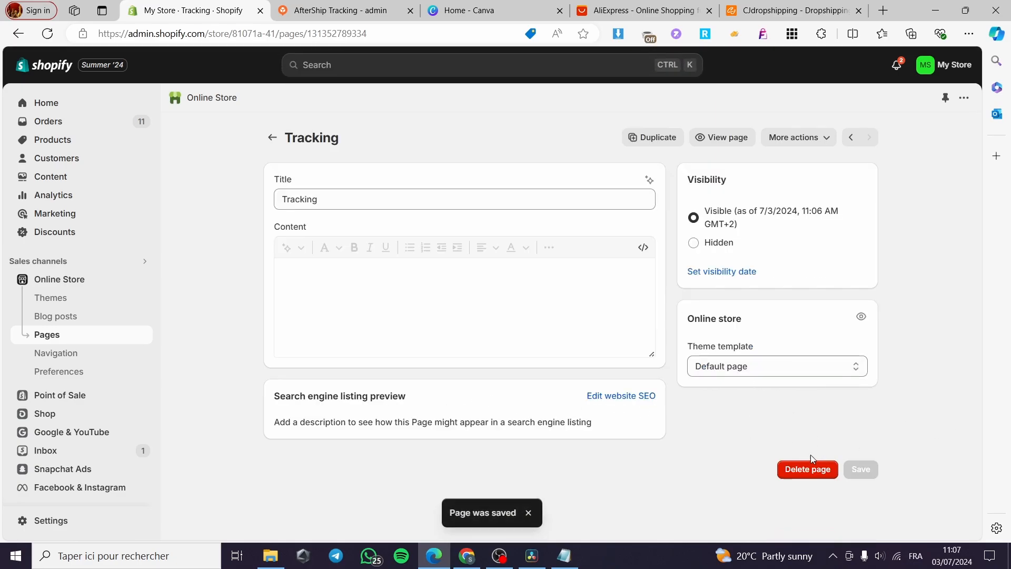
Delete the Track your order item from the store's Main menu.
left_click(52, 359)
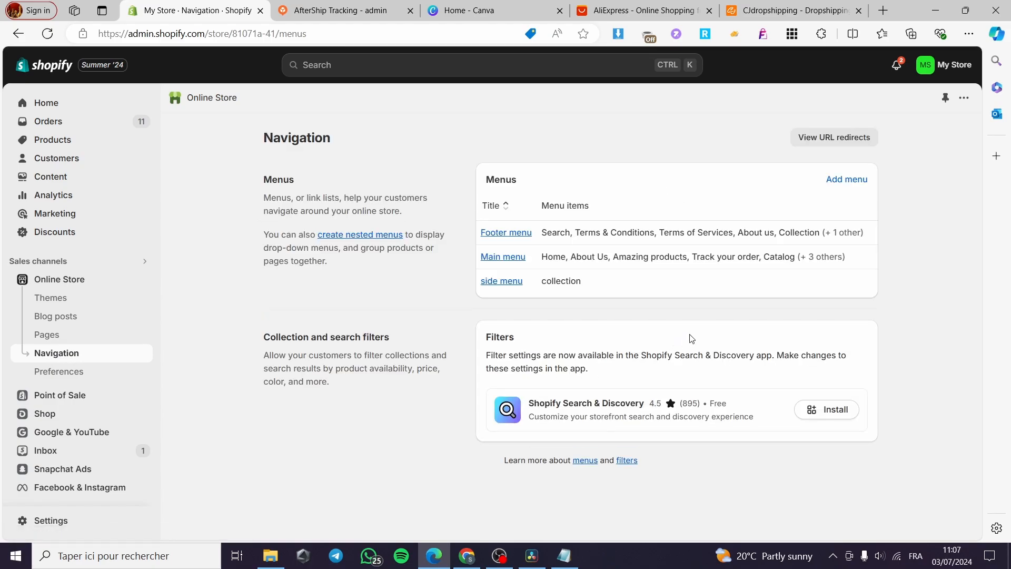
left_click(504, 259)
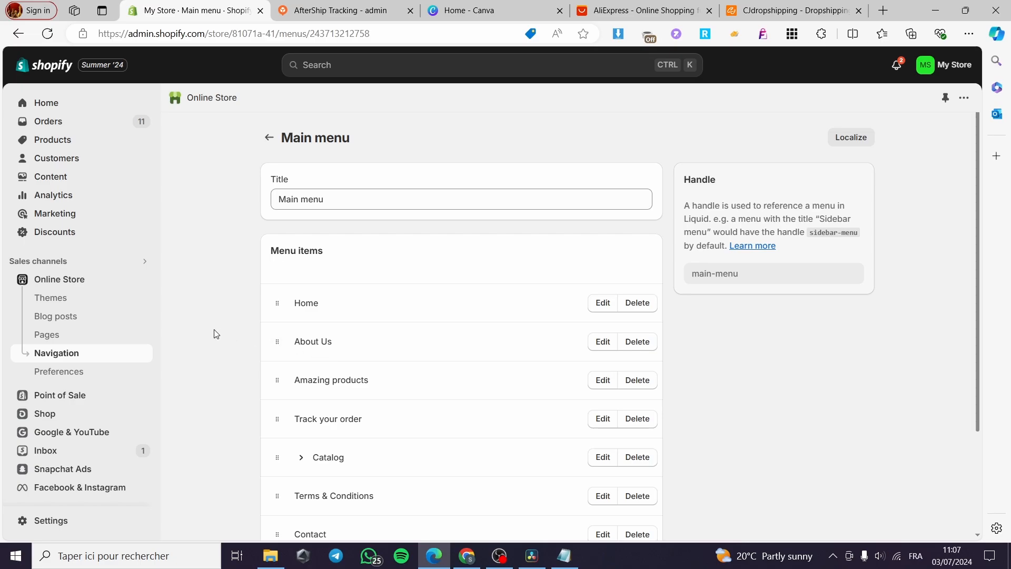
scroll(430, 383, "down", 2)
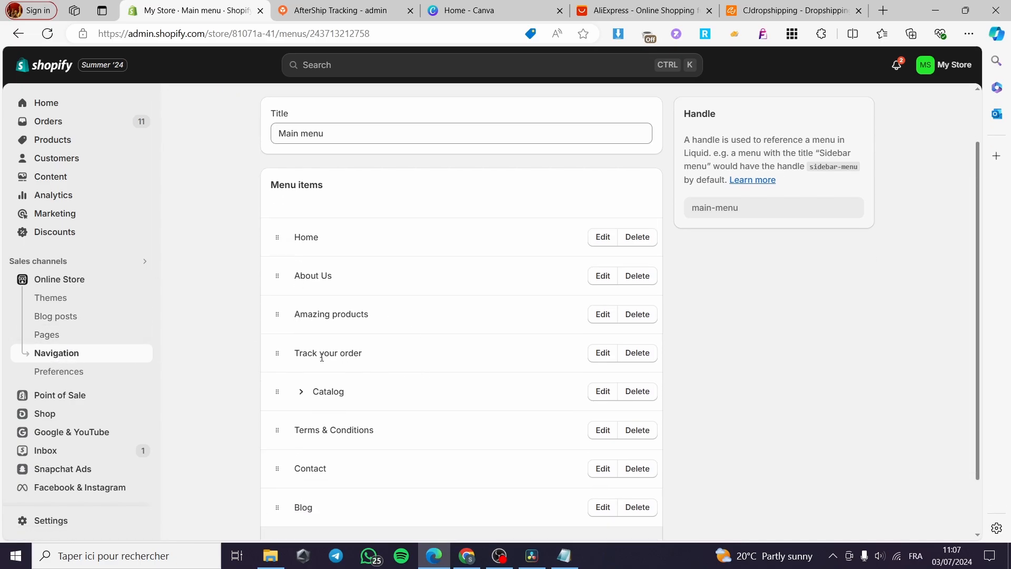
scroll(611, 364, "up", 2)
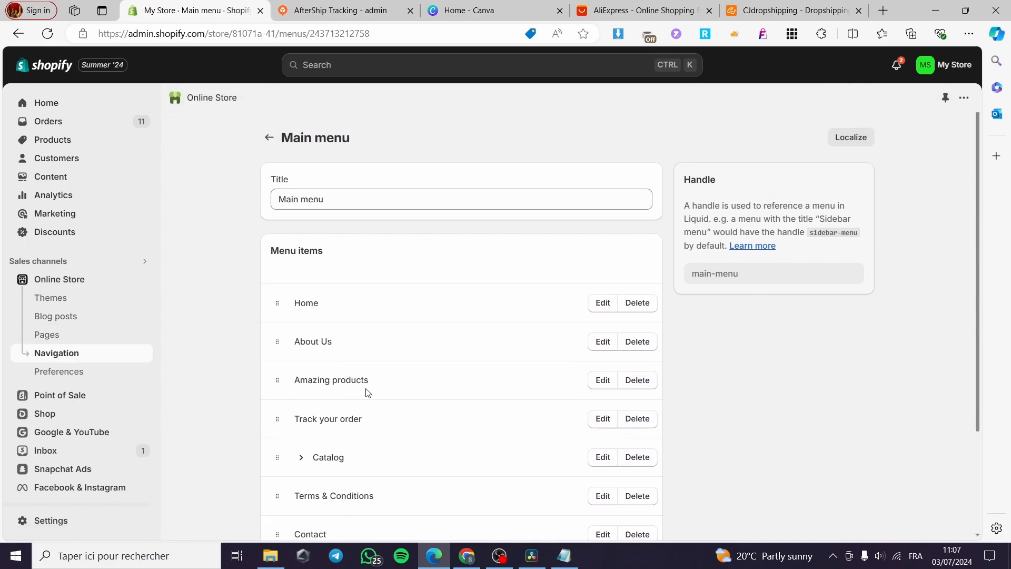
scroll(390, 380, "down", 4)
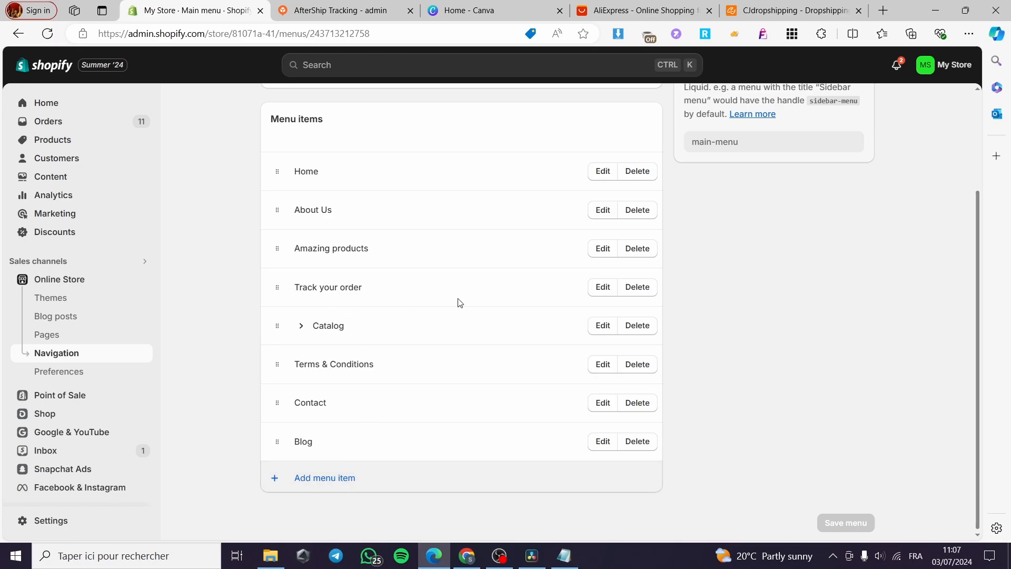
left_click(640, 288)
left_click(717, 334)
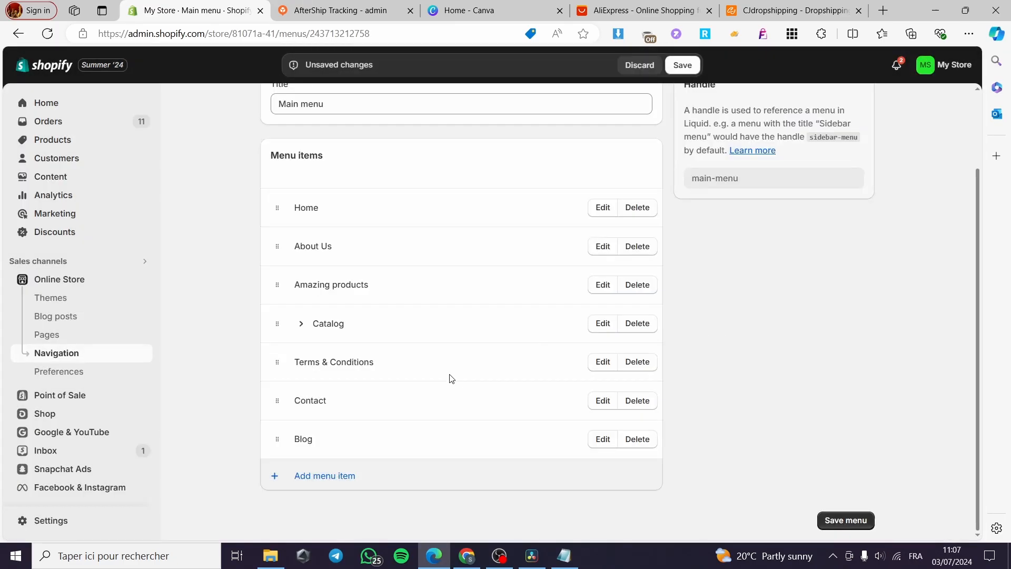
Add a Main menu item named Tracking widget linked to the Tracking page, place it directly after Home, and save the menu.
left_click(327, 476)
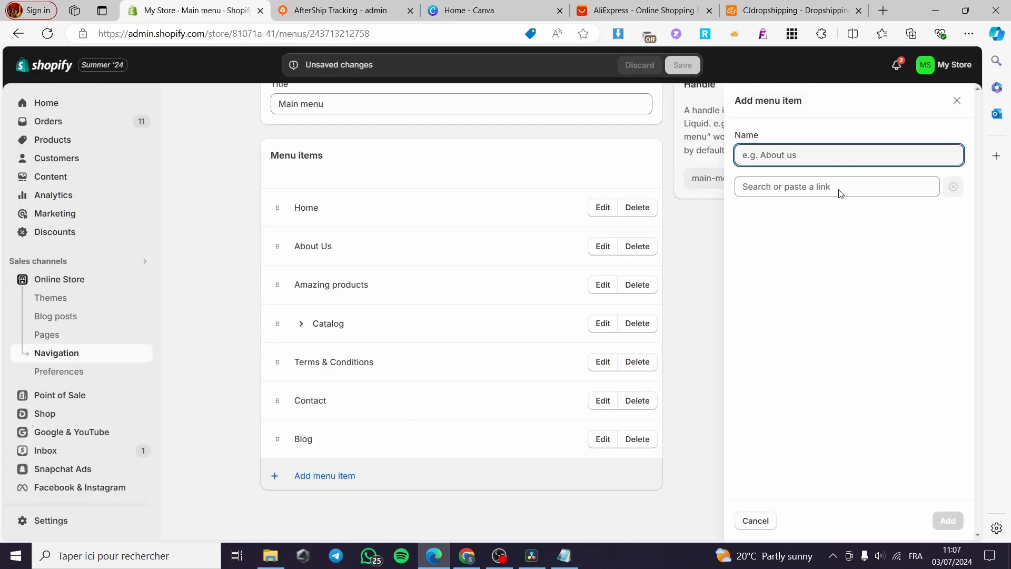
type("Tracking widget")
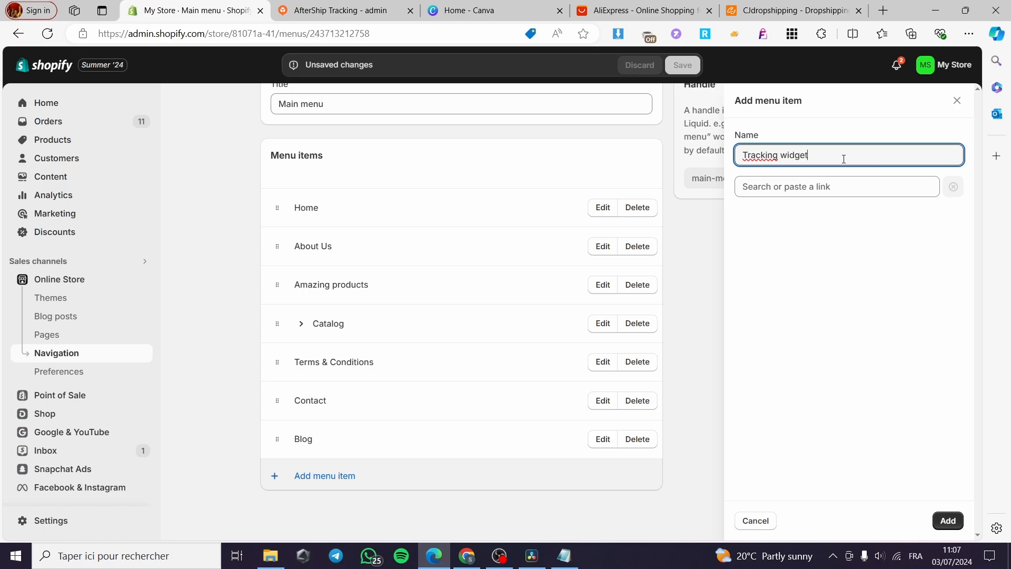
left_click(885, 193)
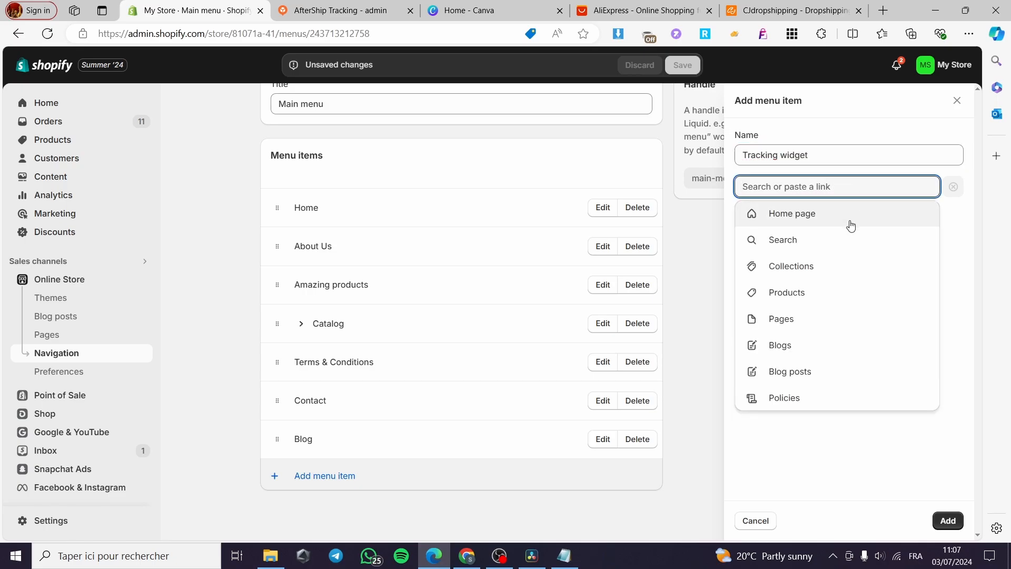
left_click(797, 326)
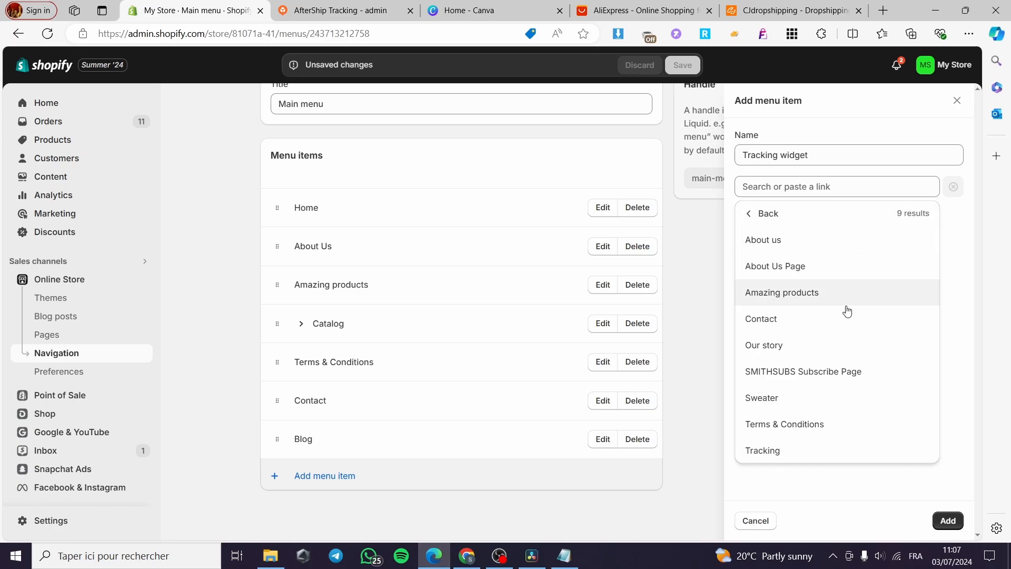
left_click(826, 451)
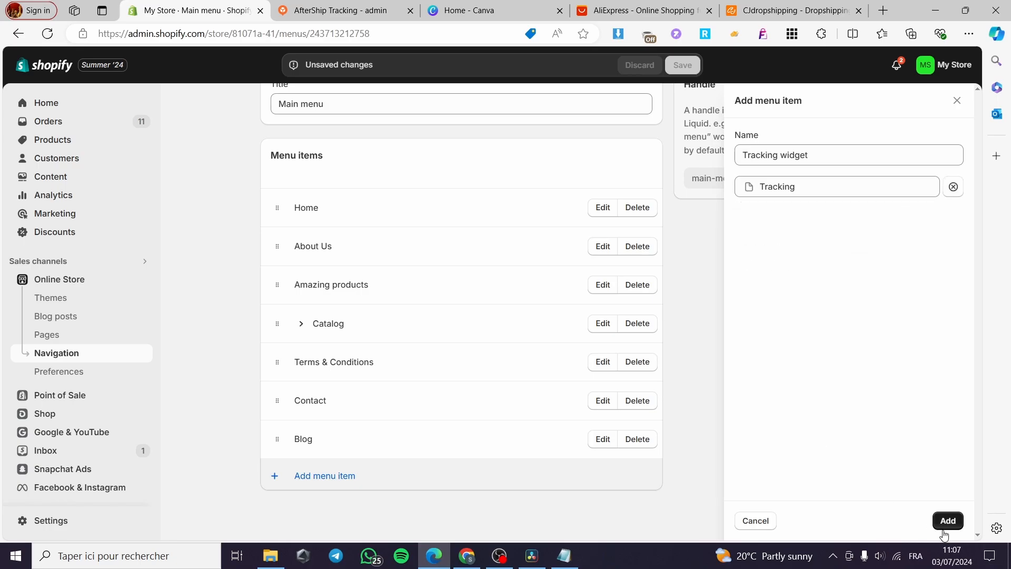
left_click(949, 521)
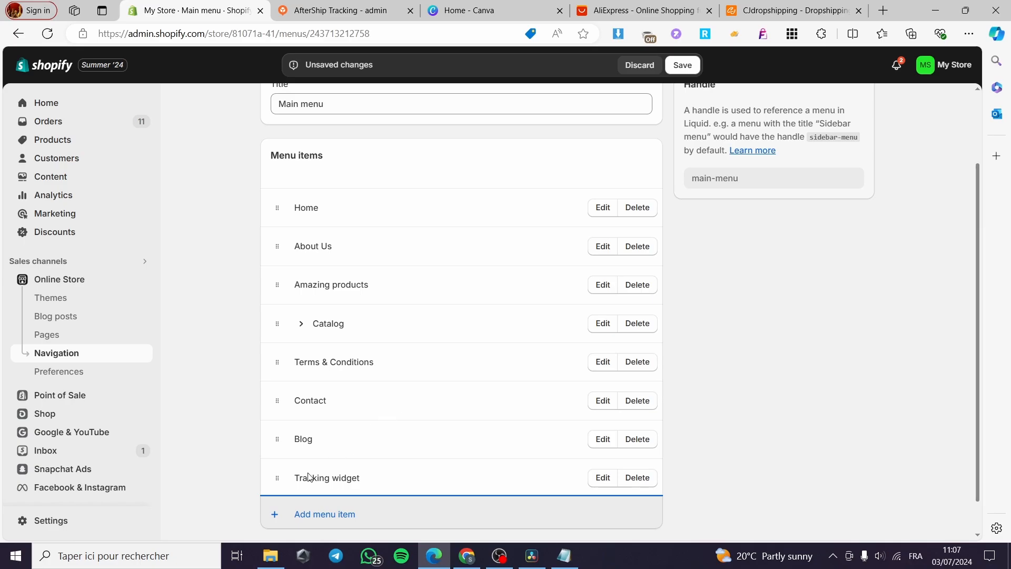
left_click_drag(276, 478, 276, 264)
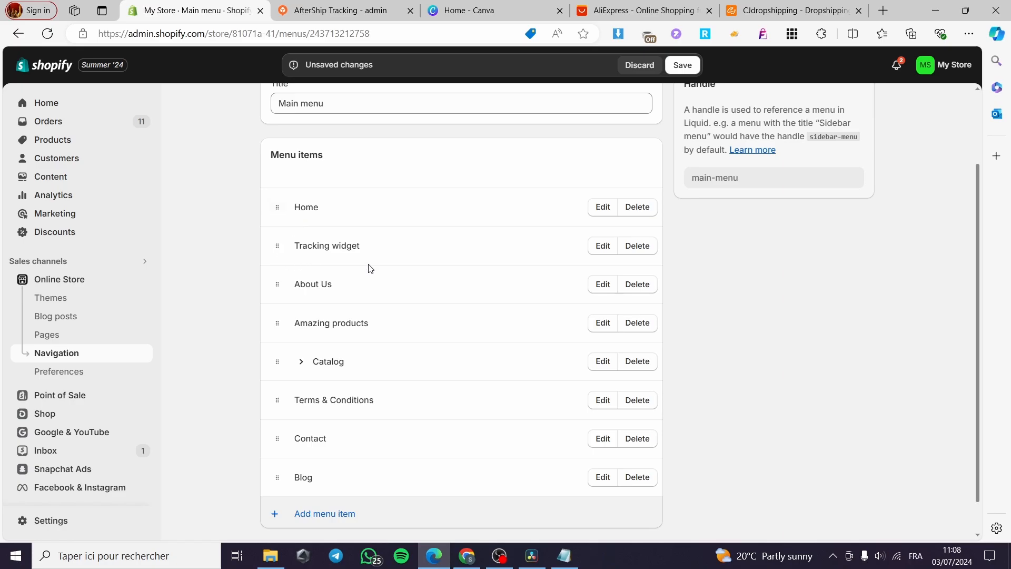
left_click(683, 67)
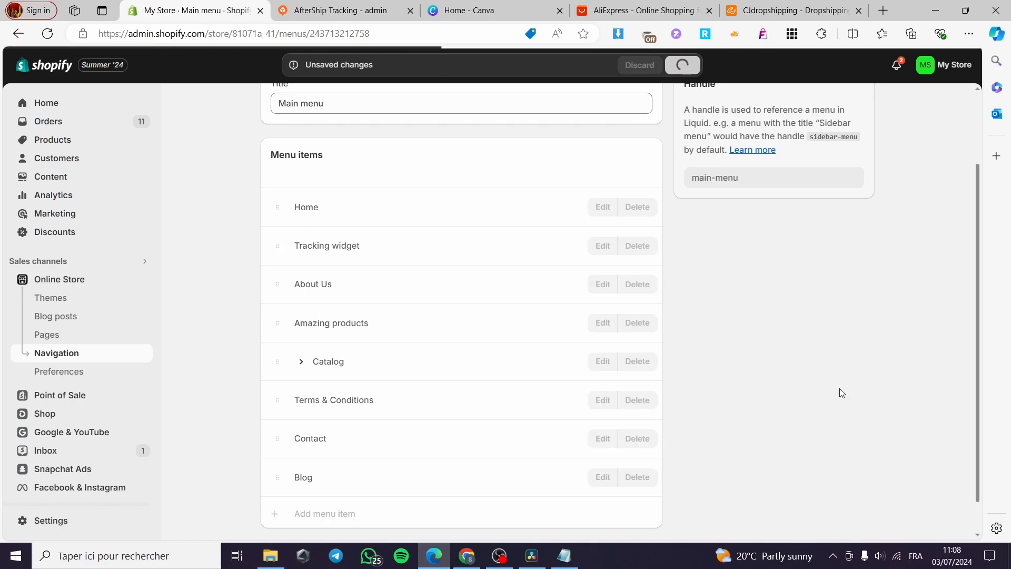
Open the Craft theme for customization and preview the Tracking page through the store's Tracking widget link.
left_click(50, 304)
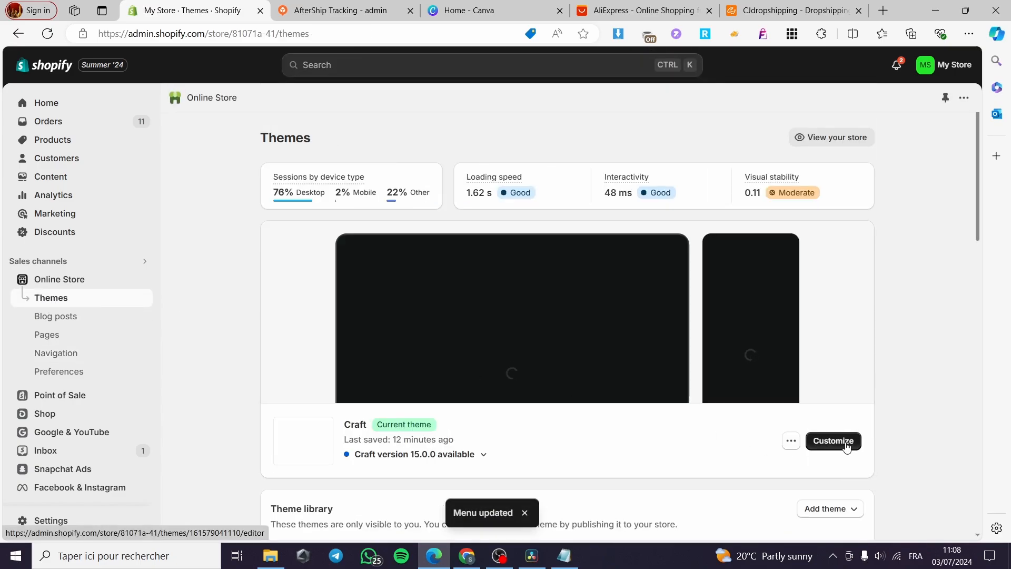
left_click(834, 441)
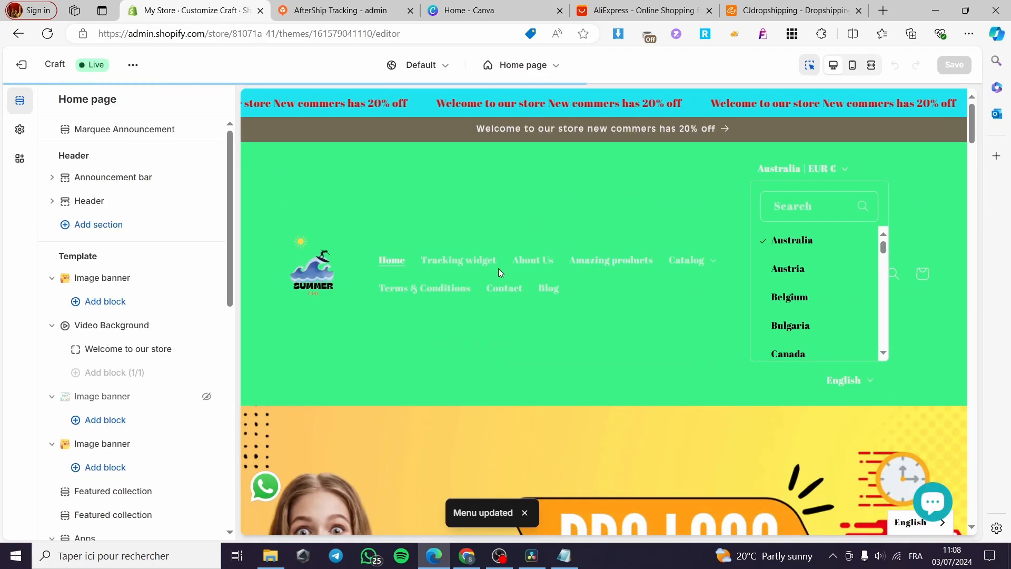
left_click(469, 263)
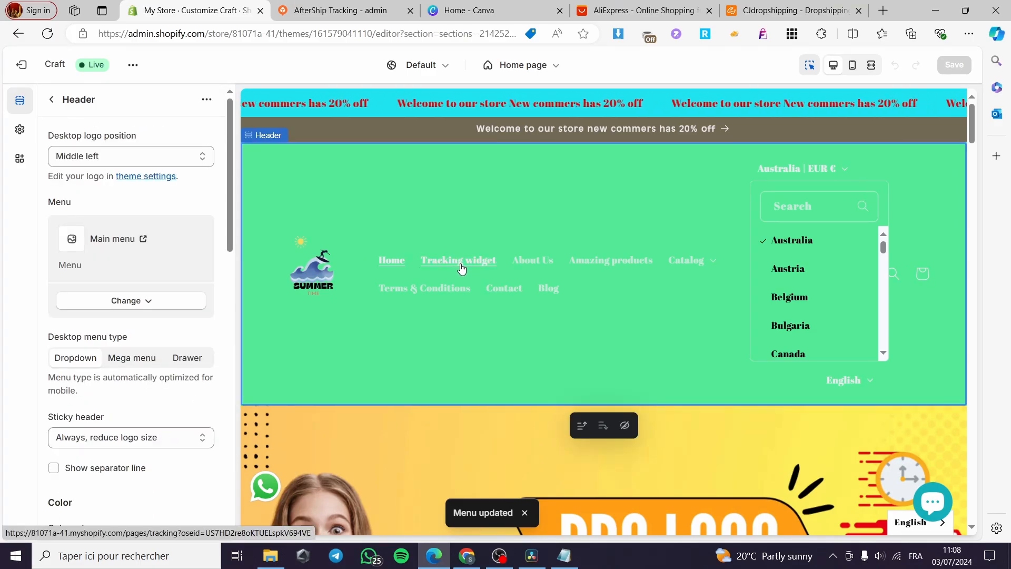
left_click(462, 262)
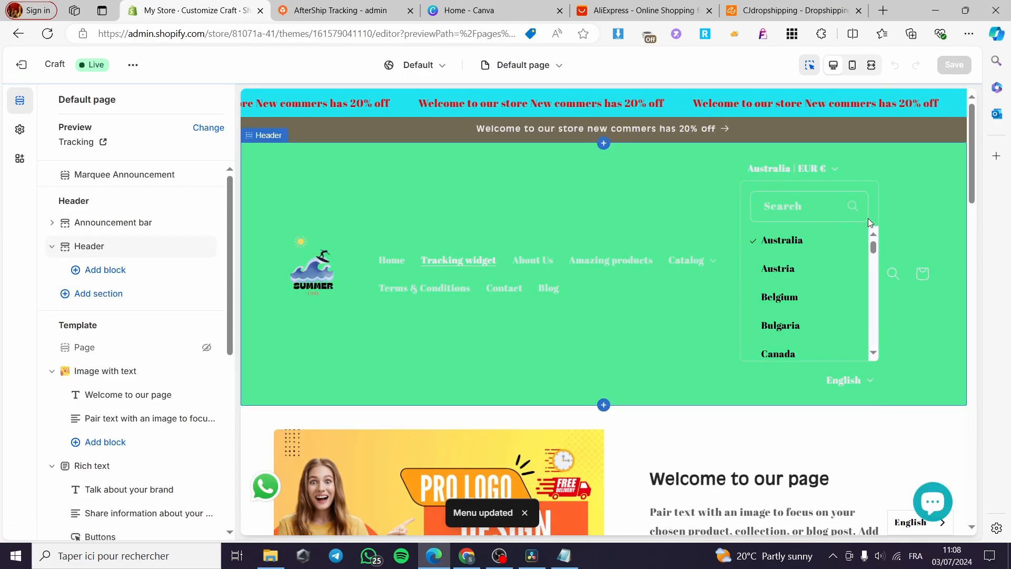
Disable the country/region selector in the theme's Header section and save the theme.
left_click(347, 341)
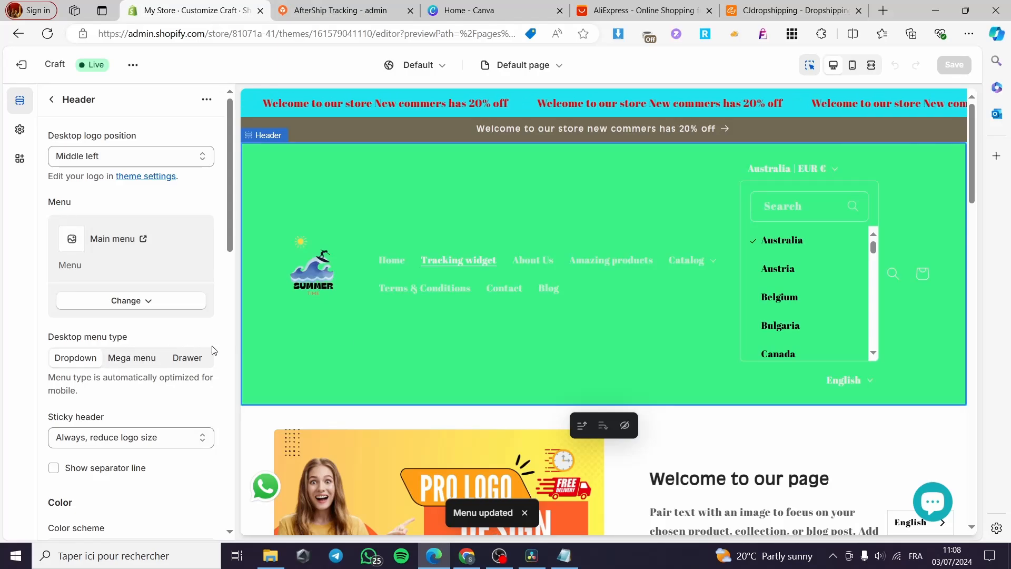
scroll(213, 350, "down", 3)
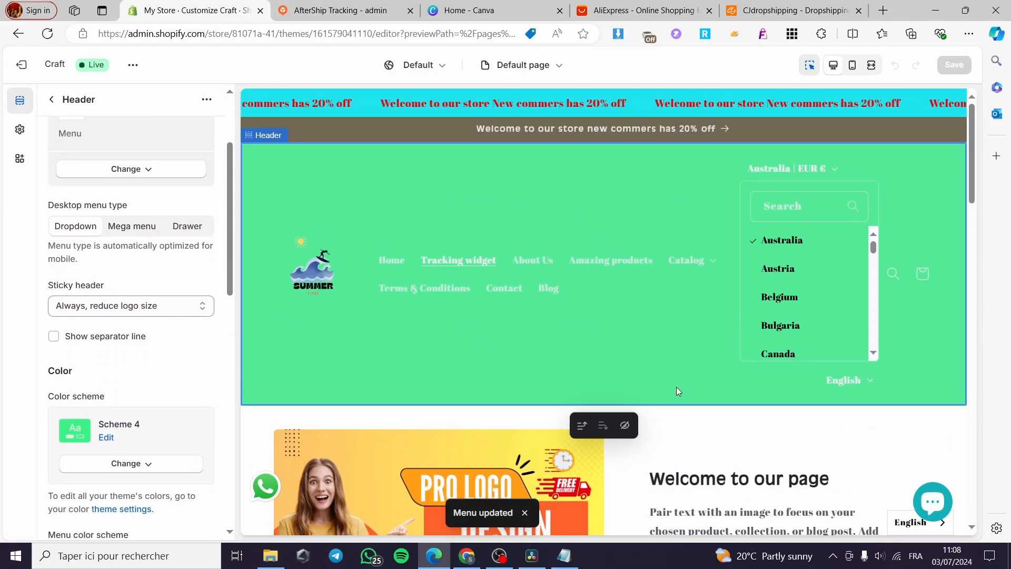
scroll(119, 364, "down", 6)
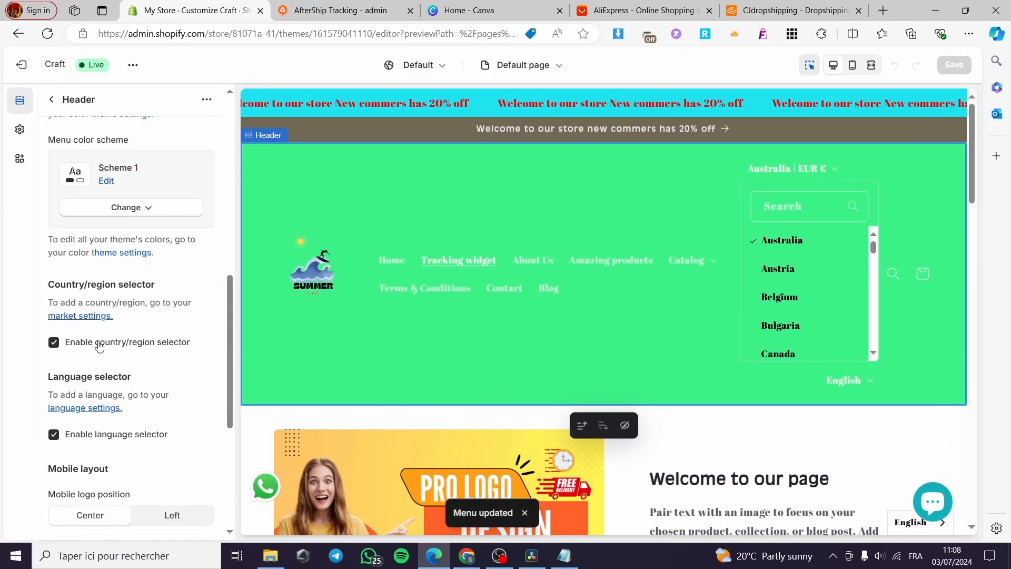
left_click(99, 344)
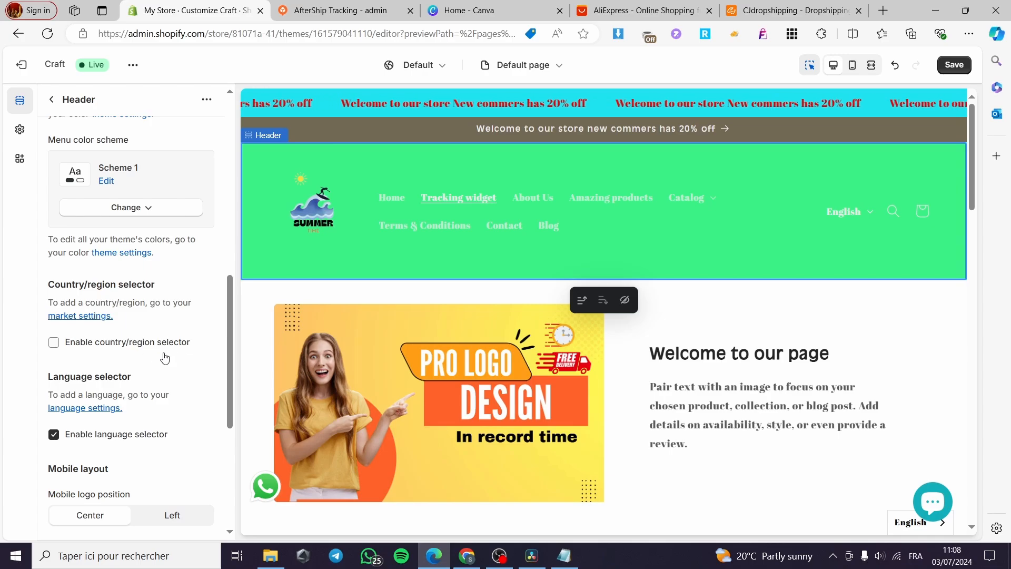
left_click(953, 72)
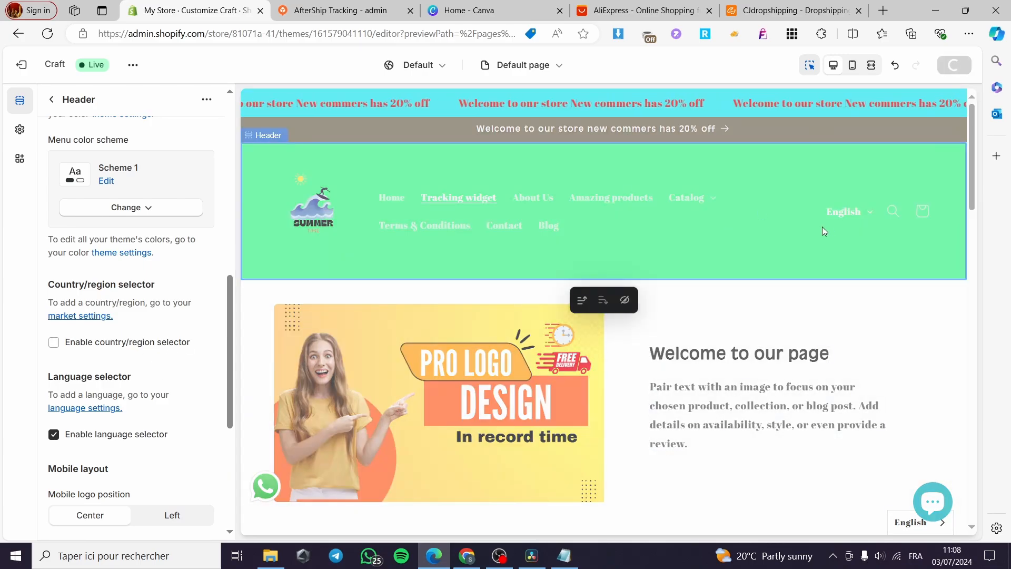
Delete the Collapsible content, Multicolumn and Rich text sections from the default page template.
scroll(903, 316, "down", 5)
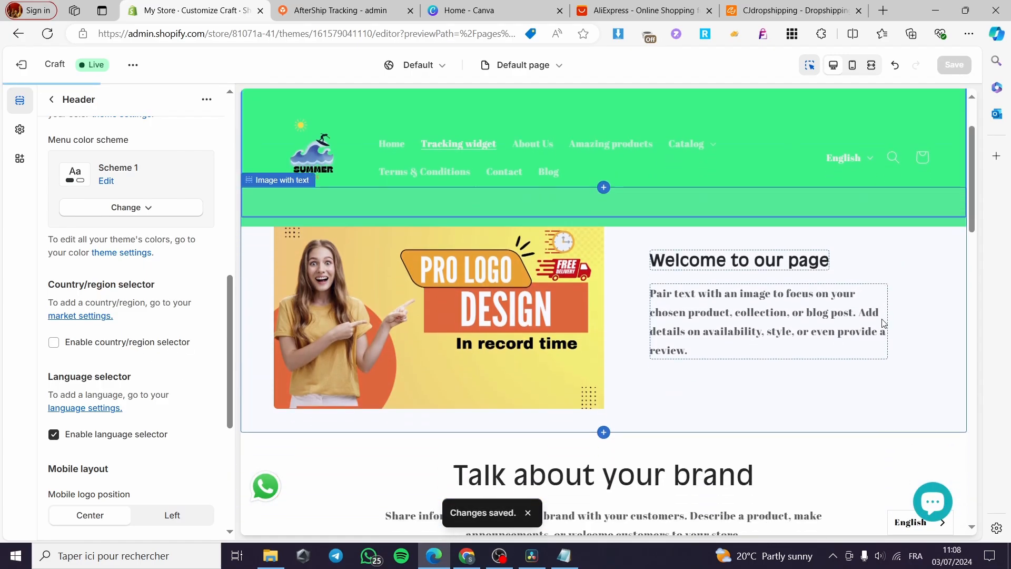
left_click(51, 100)
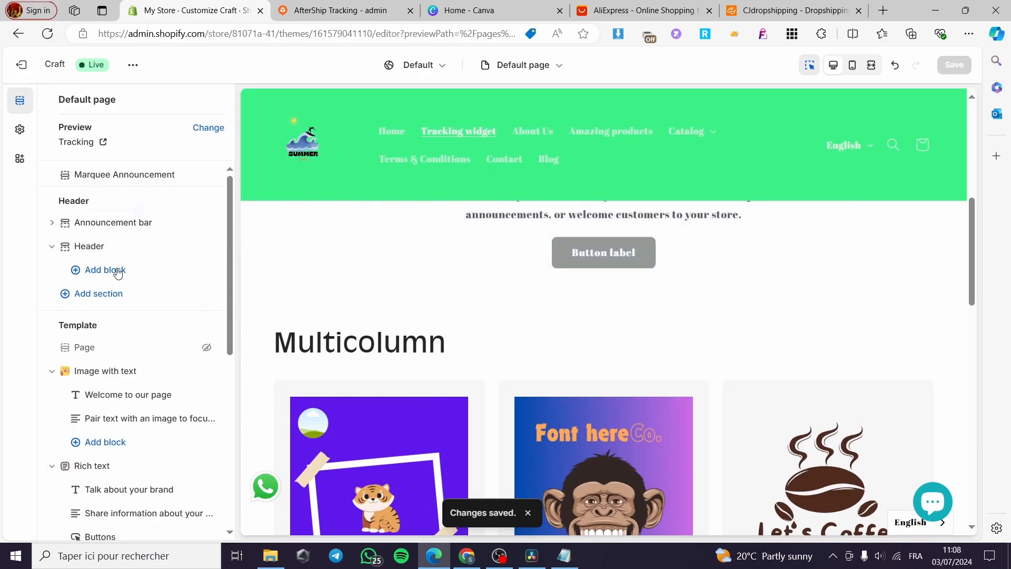
scroll(203, 363, "down", 2)
scroll(202, 364, "down", 5)
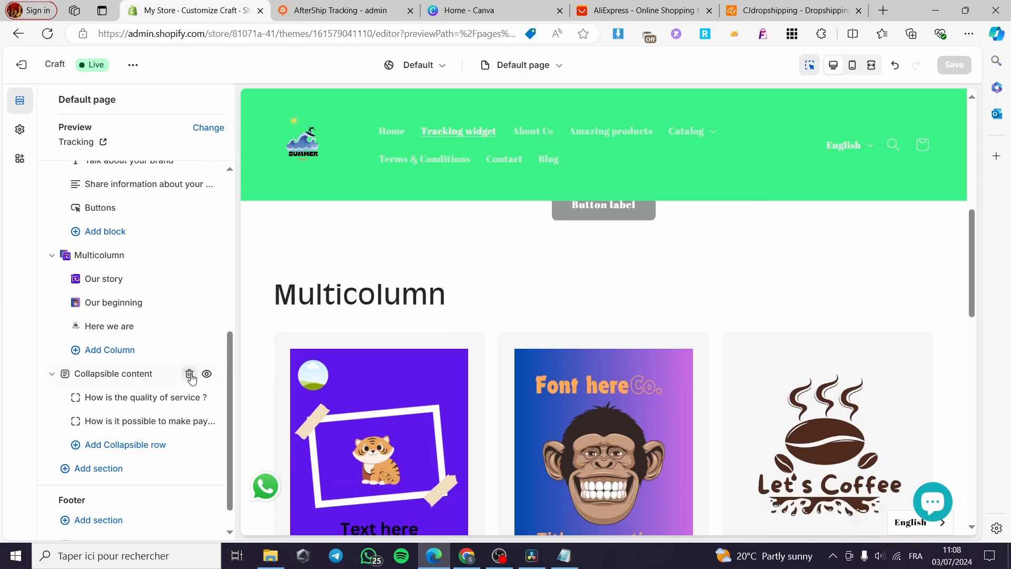
left_click(189, 374)
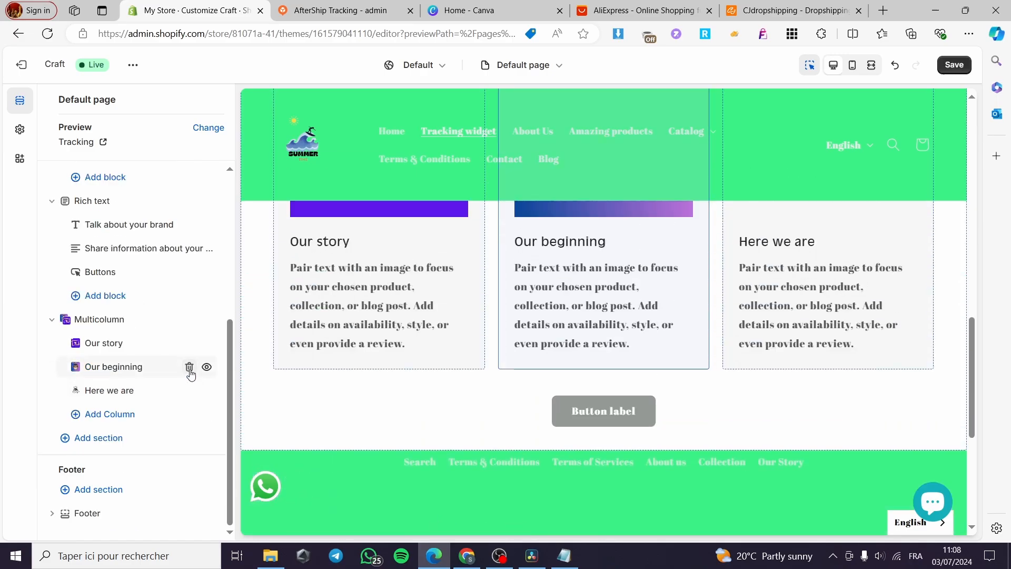
left_click(190, 367)
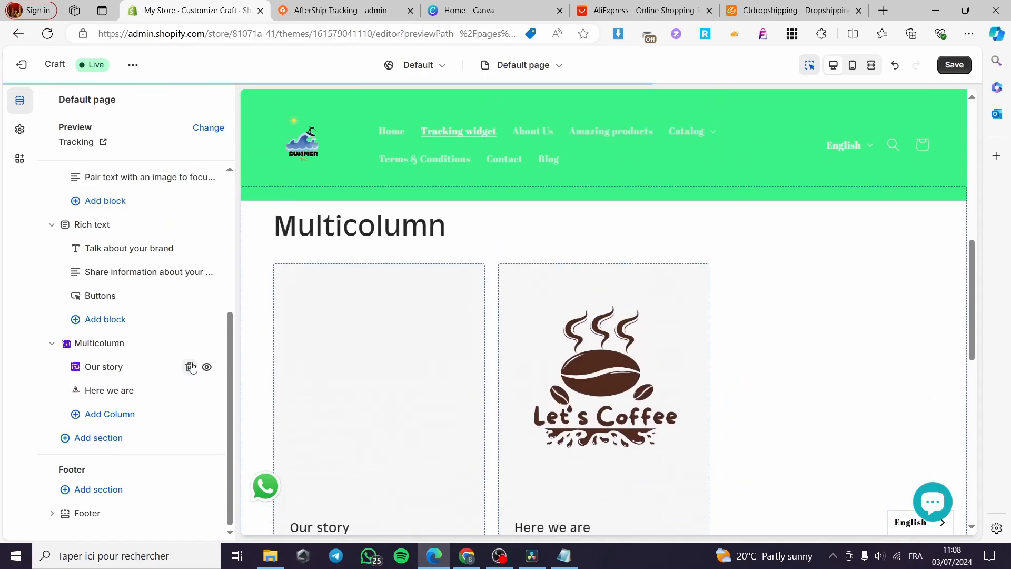
left_click(189, 367)
left_click(190, 368)
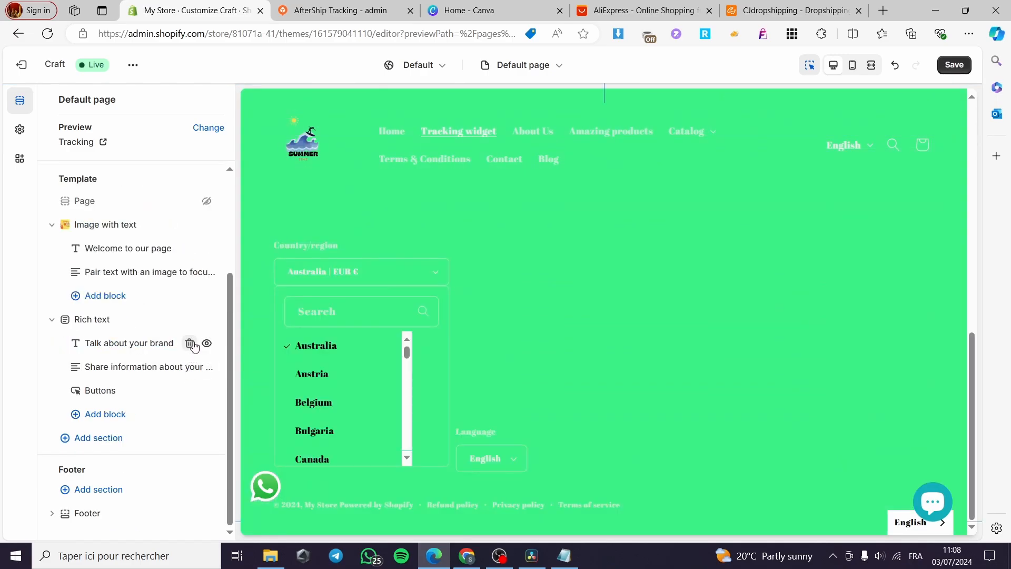
left_click(190, 341)
left_click(190, 343)
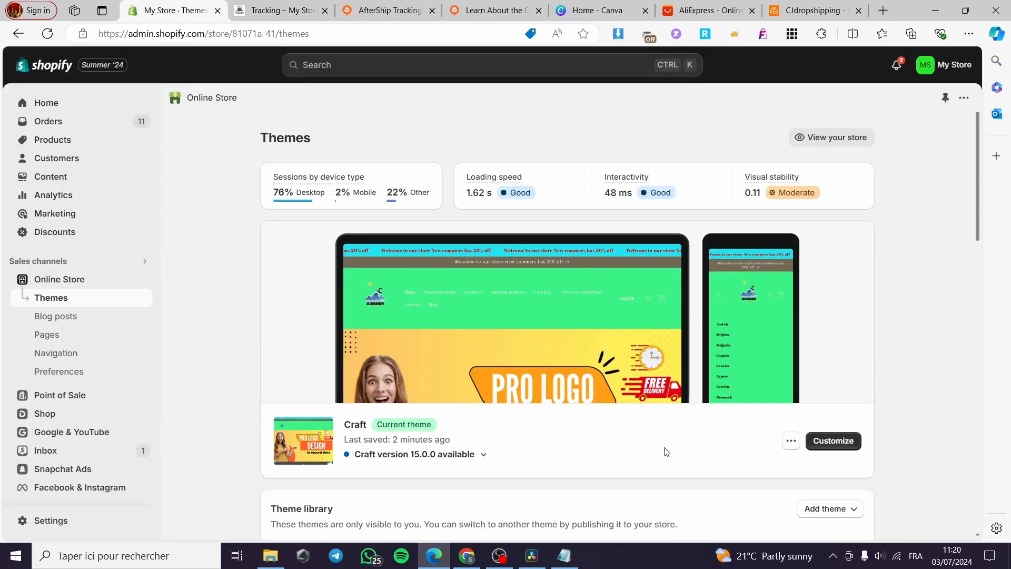
Open the Tracking page for editing in the Shopify admin and switch its content to HTML view.
left_click(54, 340)
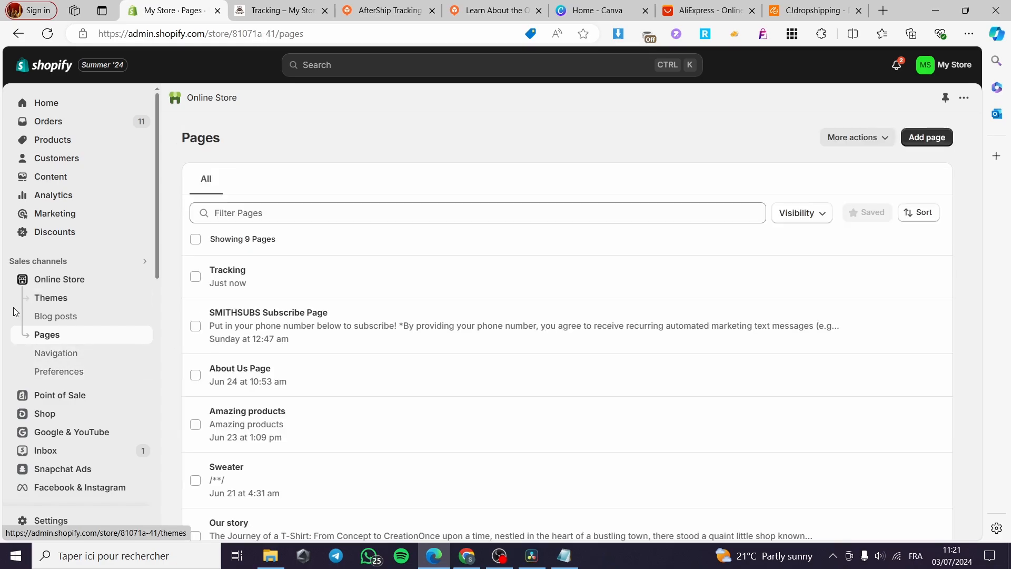
left_click(304, 279)
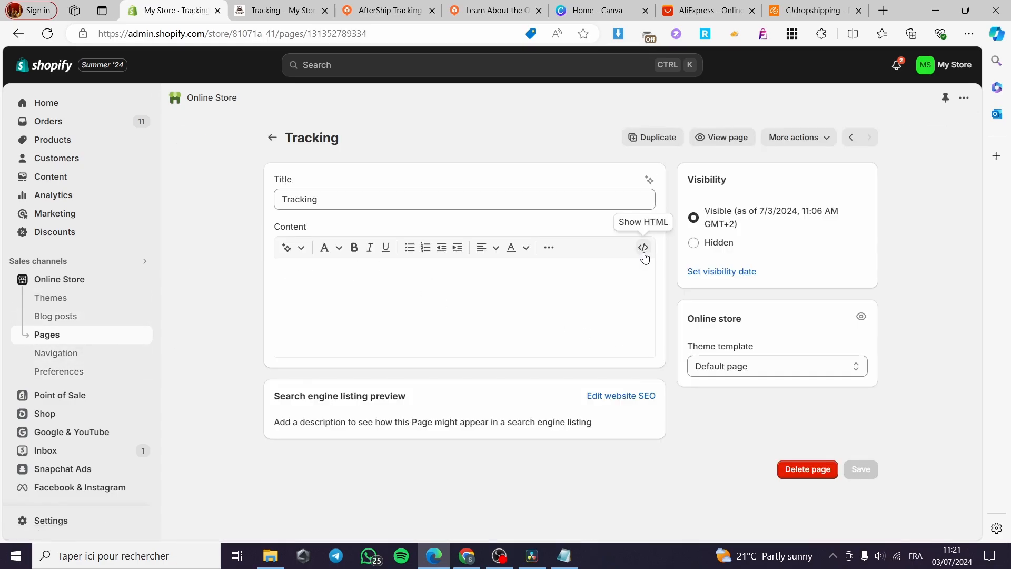
left_click(643, 249)
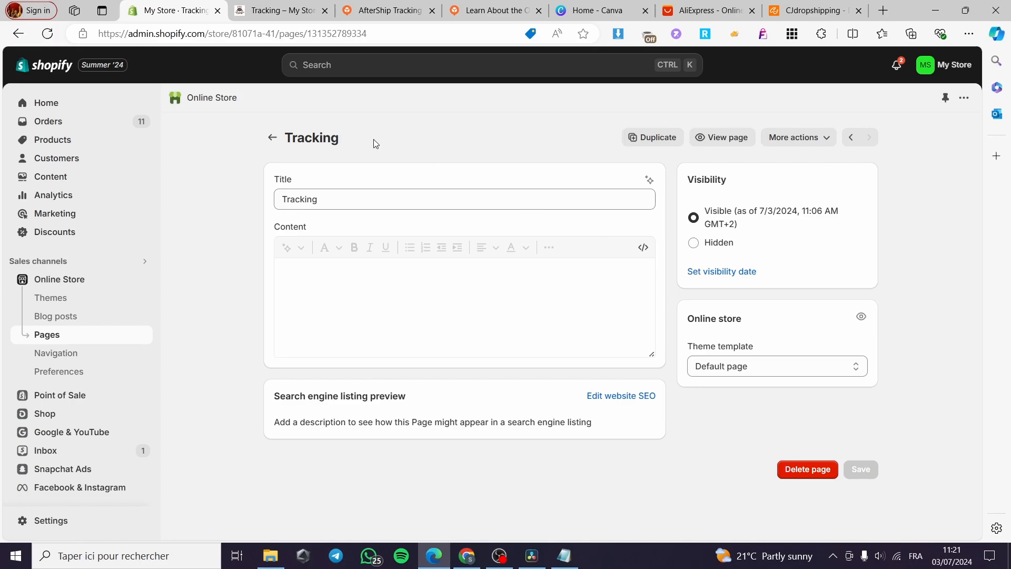
Copy the full CODE #1 widget script from AfterShip and paste it into the Tracking page's HTML content in Shopify.
left_click(388, 11)
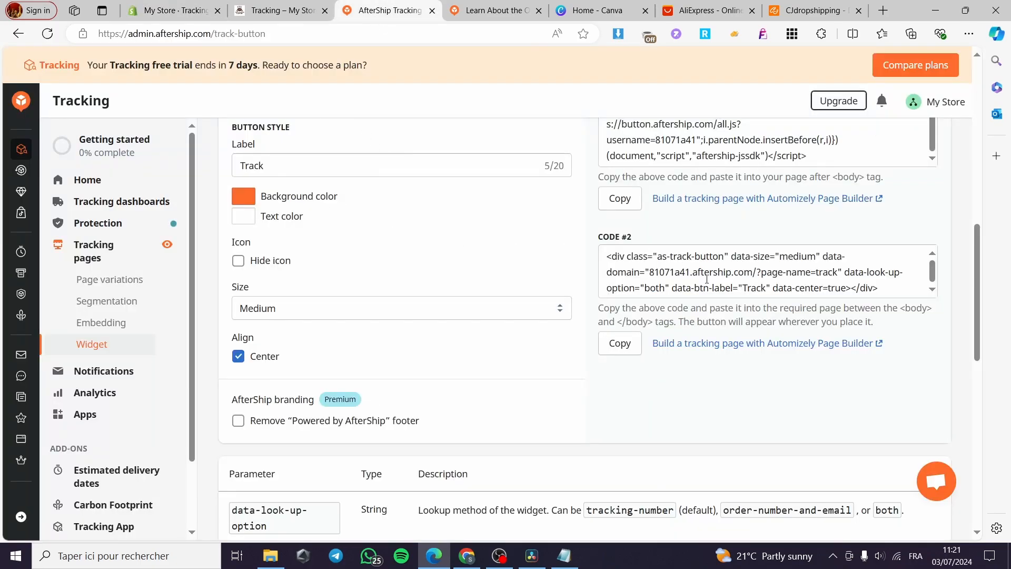
scroll(707, 280, "up", 4)
left_click_drag(610, 275, 879, 357)
key("ctrl+c")
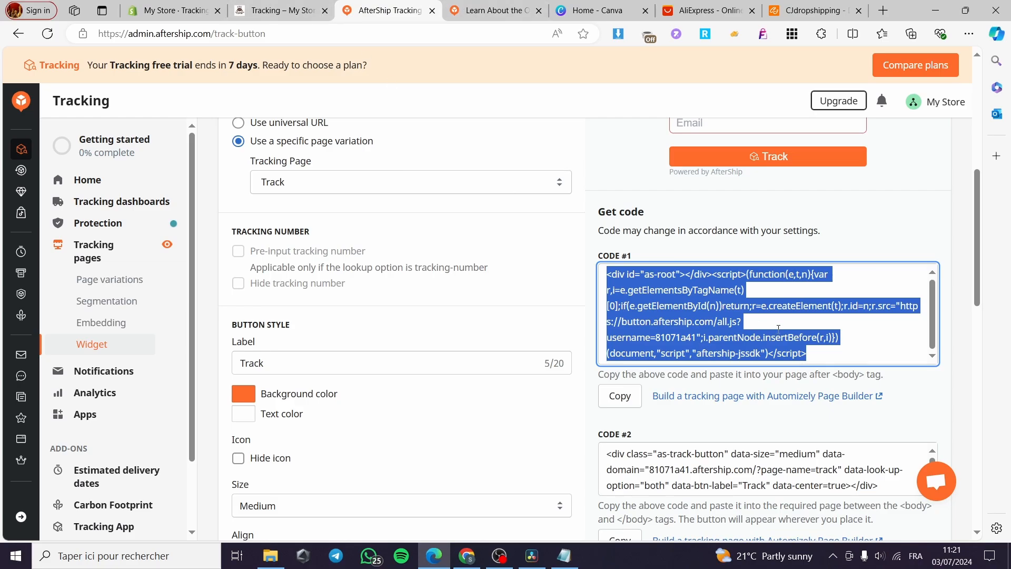
left_click(182, 10)
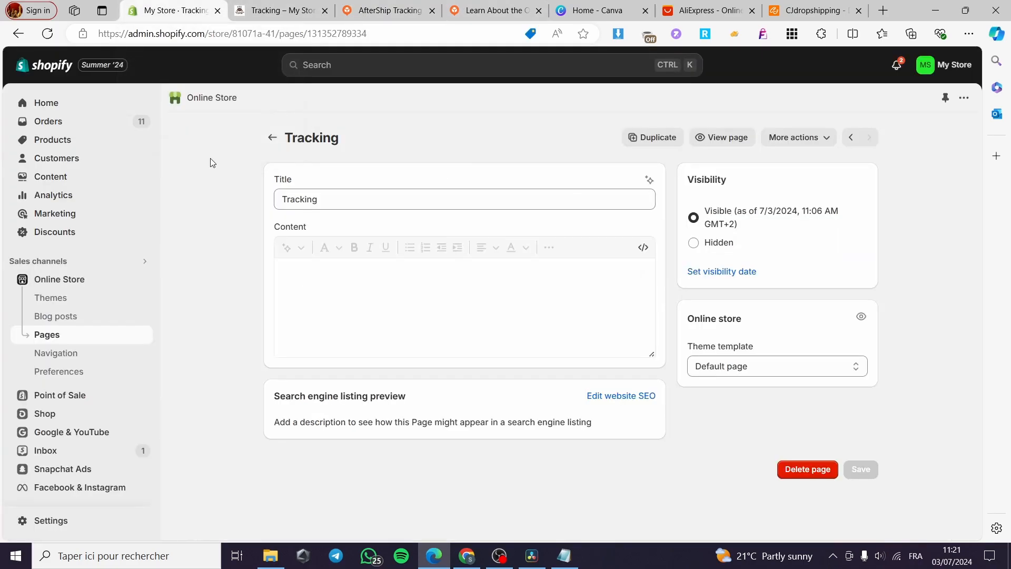
left_click(315, 291)
key("ctrl+v")
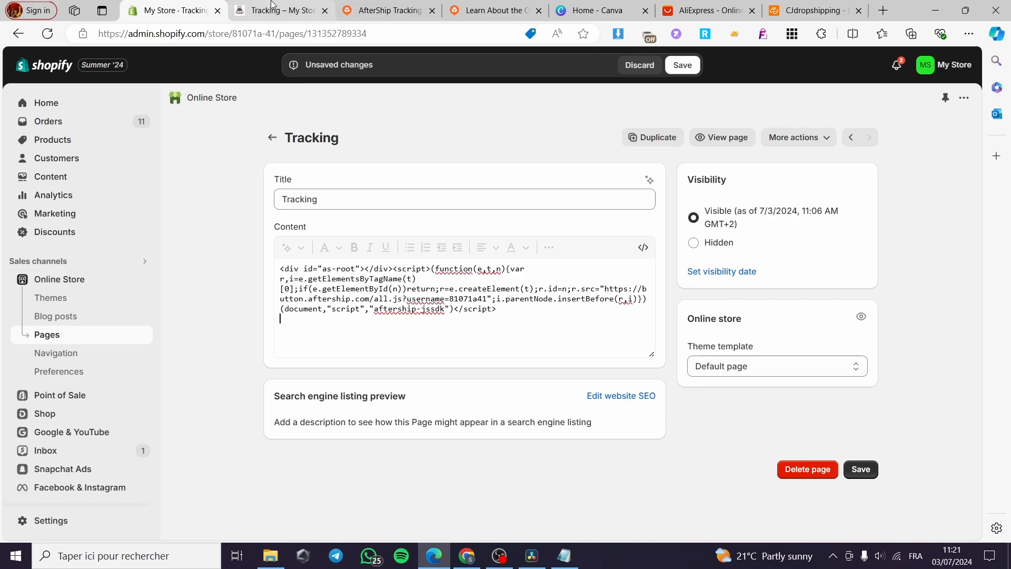
Copy the full CODE #2 tracking button snippet from the AfterShip widget settings.
left_click(246, 6)
left_click(388, 10)
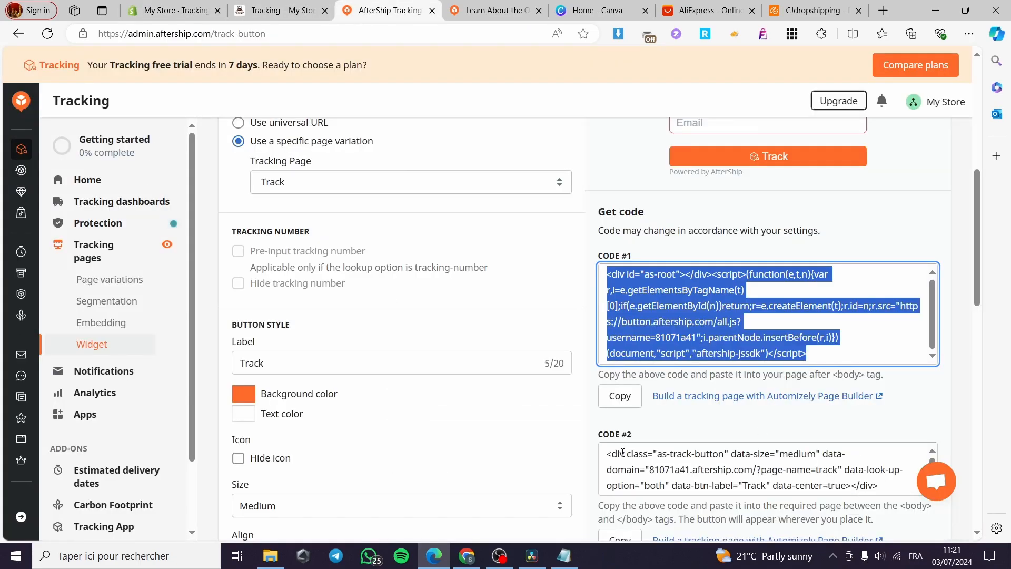
left_click_drag(611, 454, 841, 471)
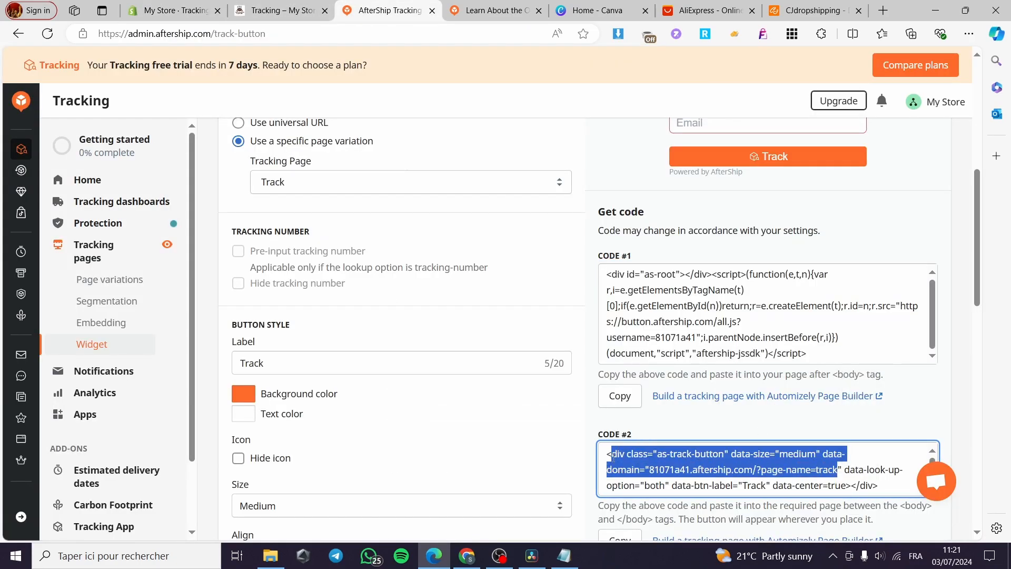
left_click(606, 456)
left_click_drag(607, 456, 887, 483)
key("ctrl+c")
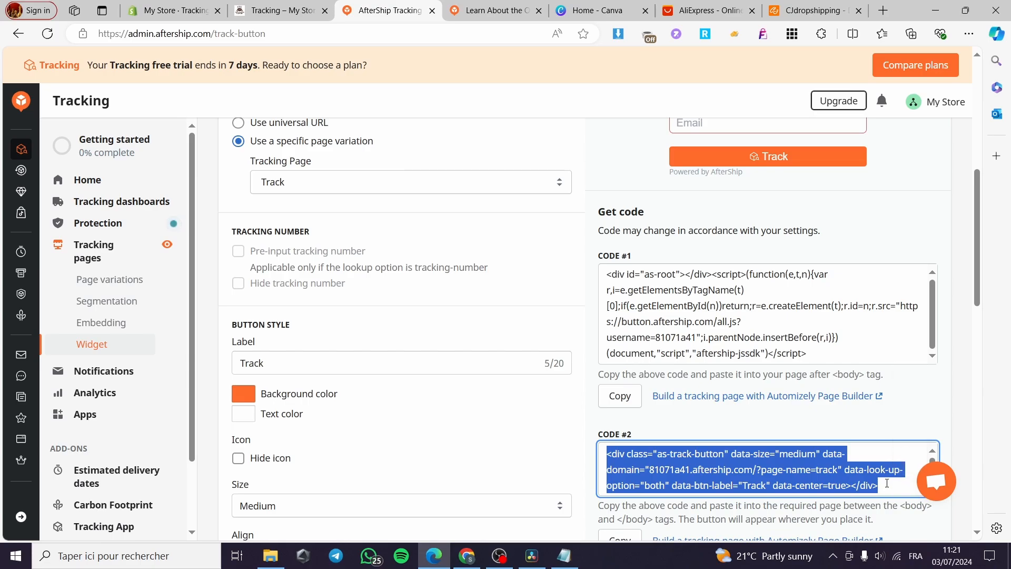
Paste the CODE #2 snippet below the CODE #1 script in the Shopify Tracking page's HTML content and save the page.
left_click(174, 10)
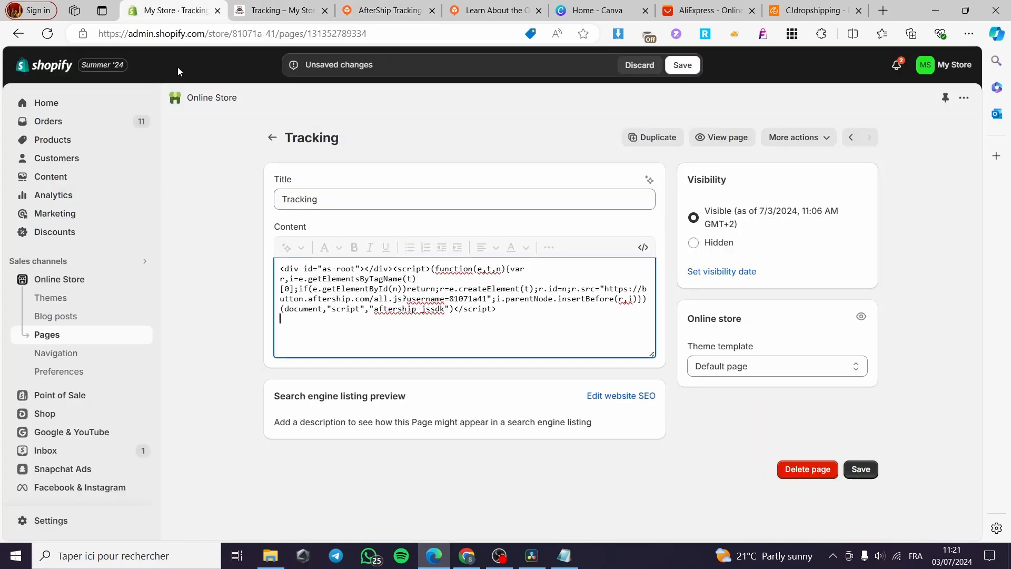
left_click(365, 336)
key("ctrl+v")
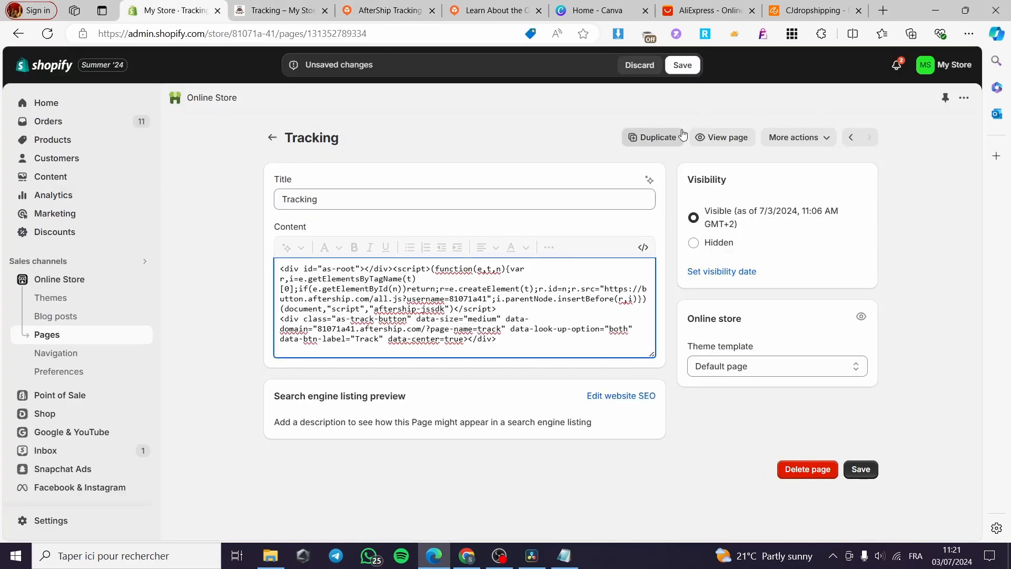
left_click(694, 70)
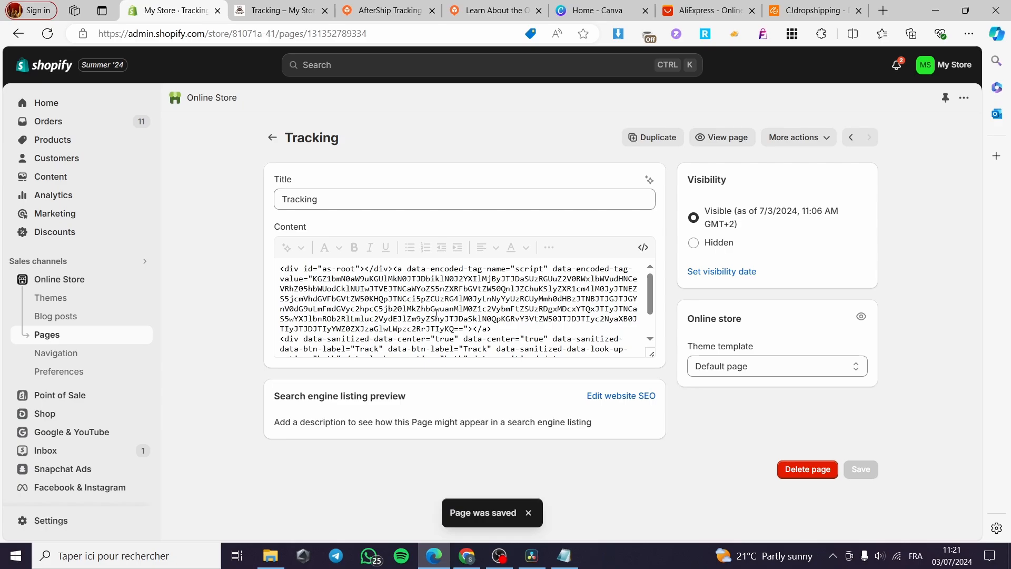
scroll(518, 336, "down", 2)
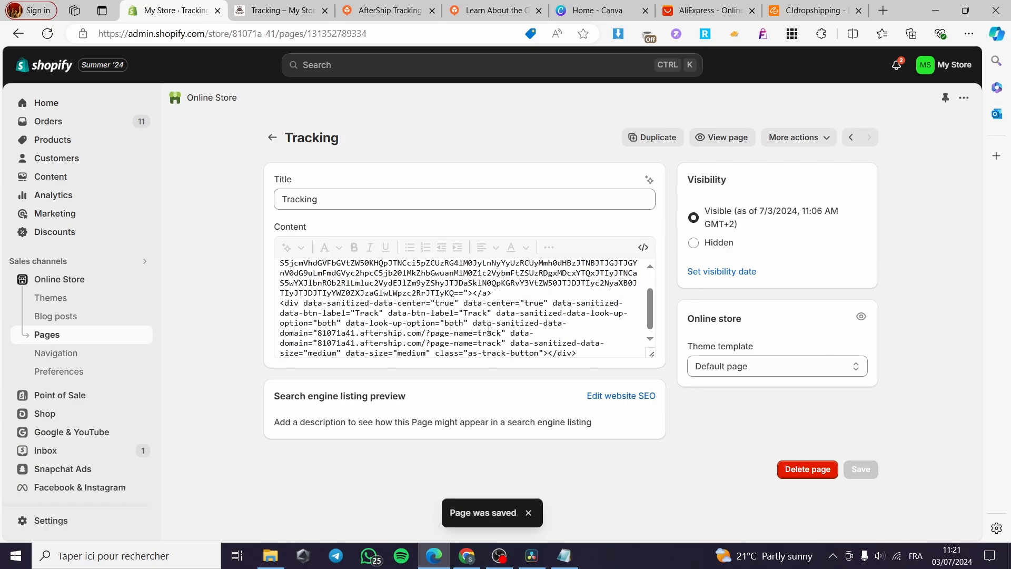
scroll(518, 337, "up", 2)
Close the old storefront view of the Tracking page and open a fresh one from the page's Shopify admin editor.
left_click(279, 10)
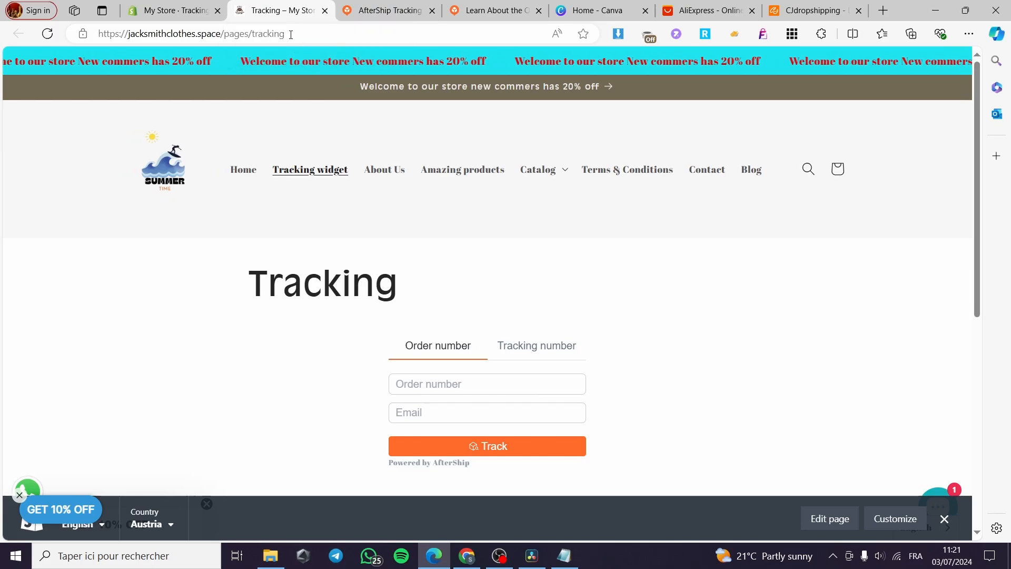
left_click(325, 11)
left_click(178, 7)
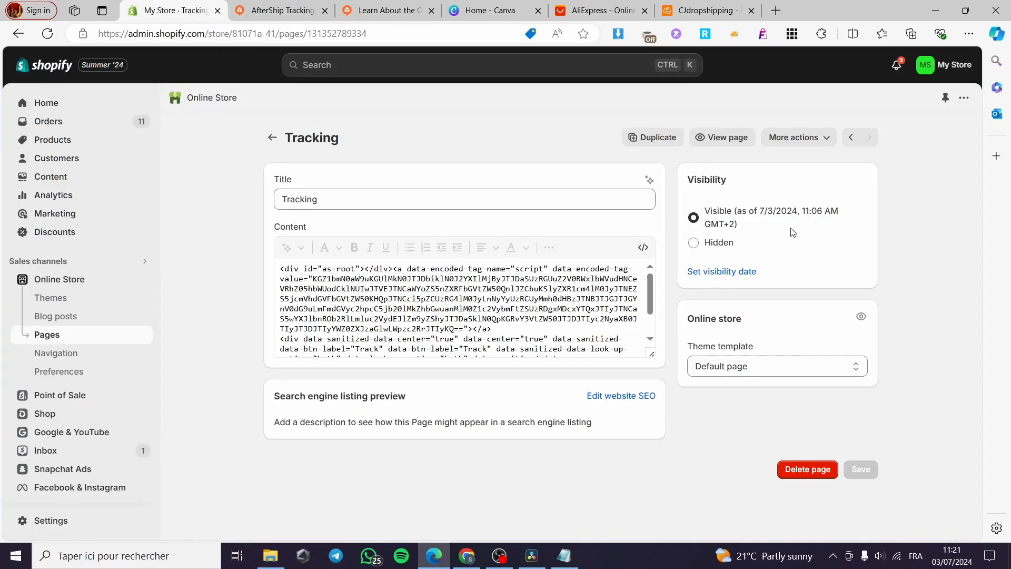
left_click(725, 138)
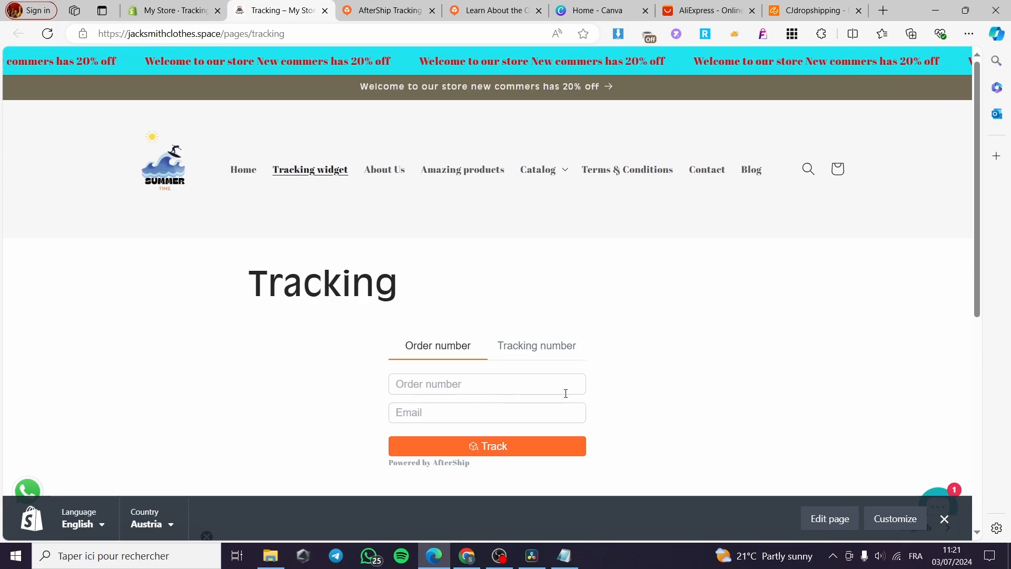
Check the storefront tracking widget's order number and email fields, and switch it to the Tracking number lookup.
left_click(451, 384)
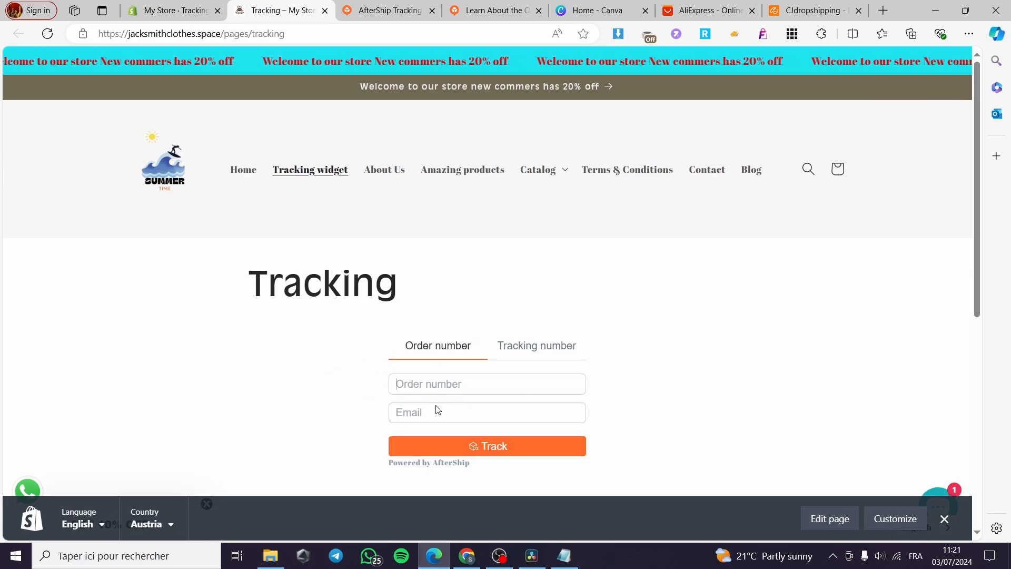
scroll(428, 400, "down", 1)
left_click(436, 344)
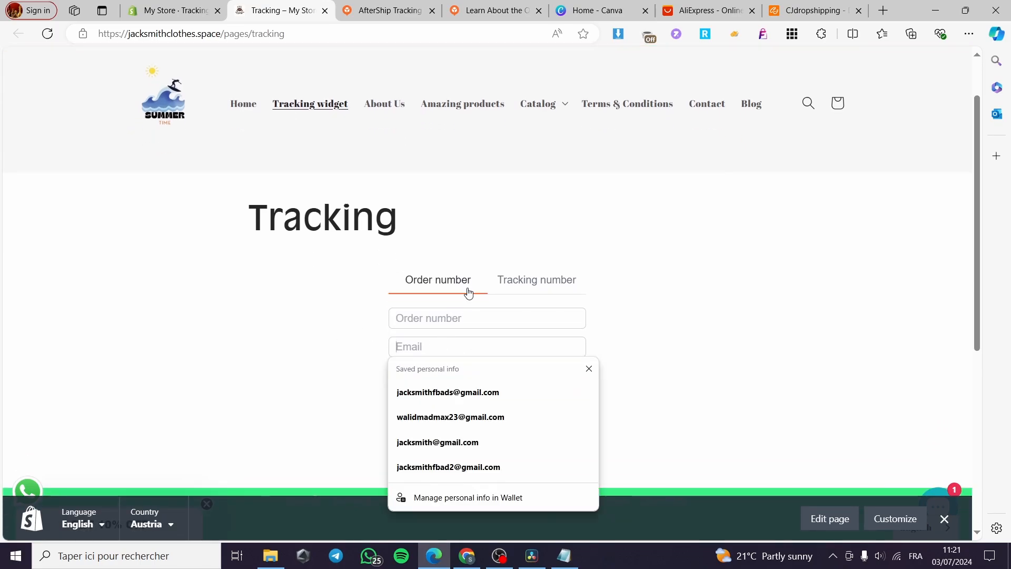
left_click(463, 284)
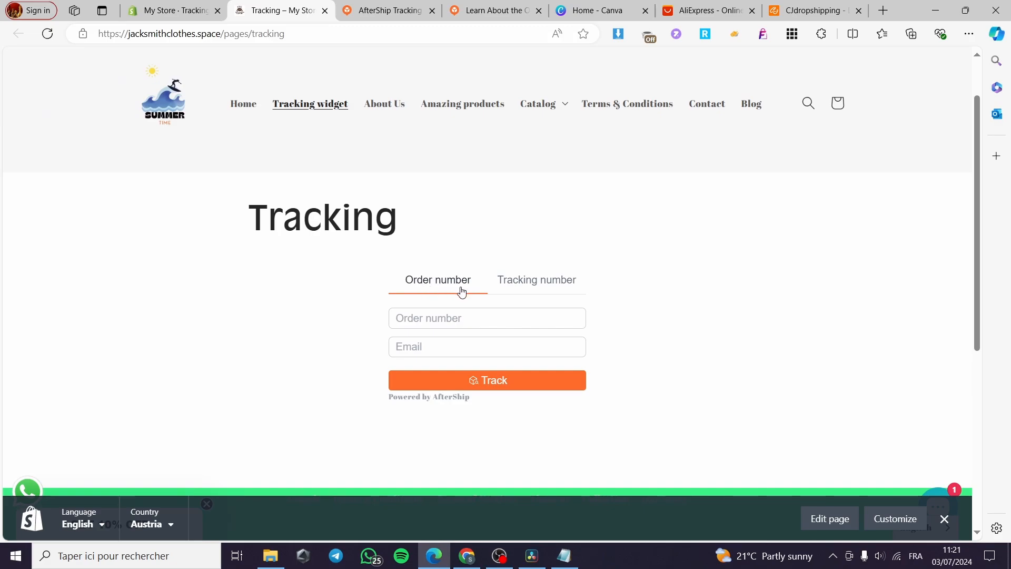
left_click(552, 289)
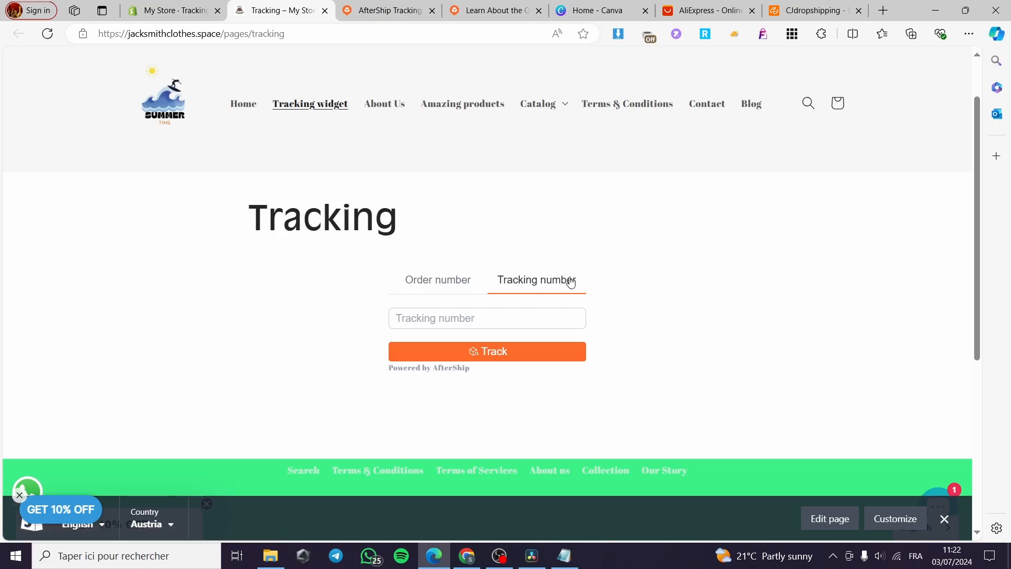
left_click(701, 7)
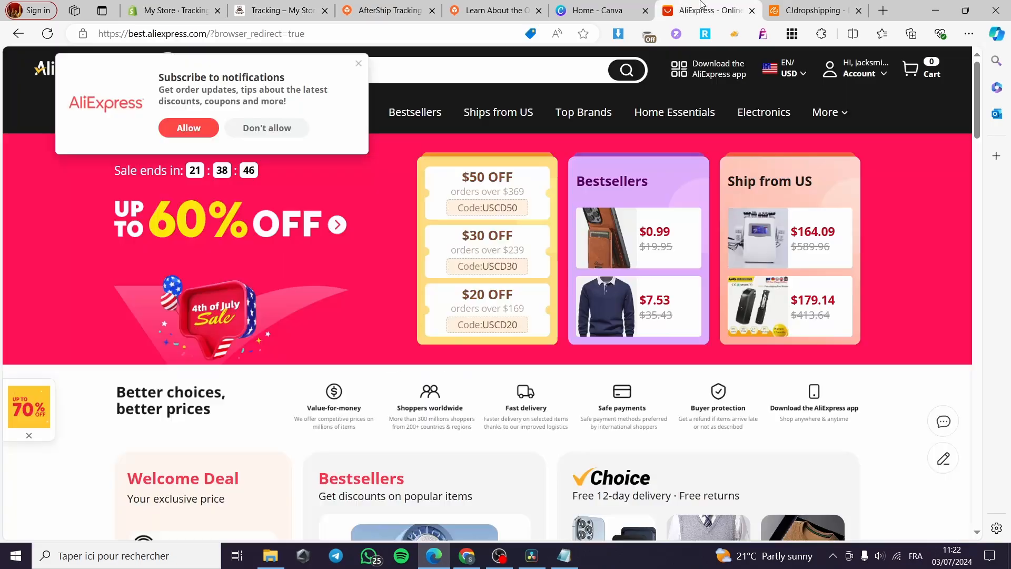
left_click(798, 6)
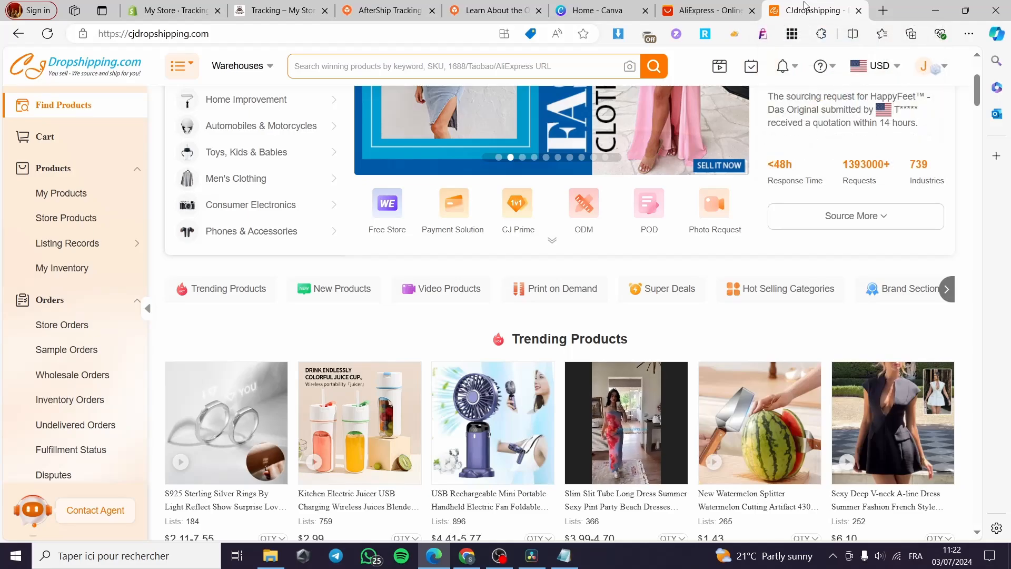
scroll(270, 311, "down", 3)
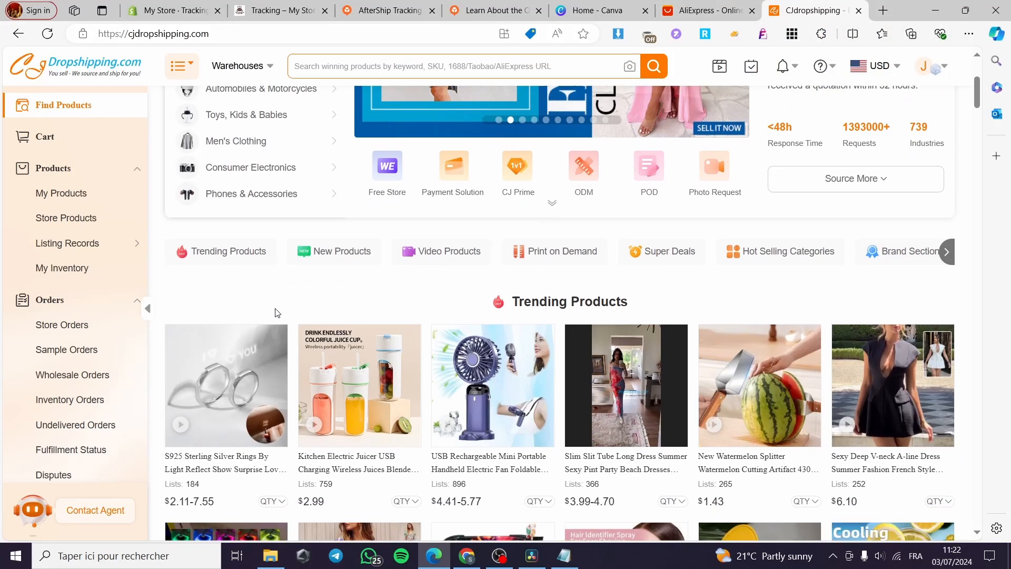
mouse_move(45, 244)
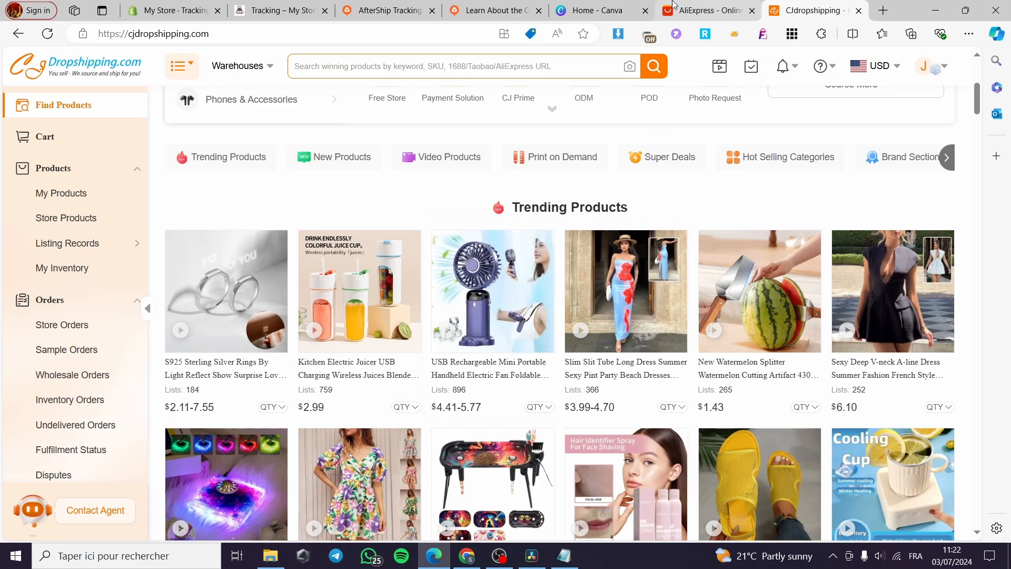
left_click(709, 7)
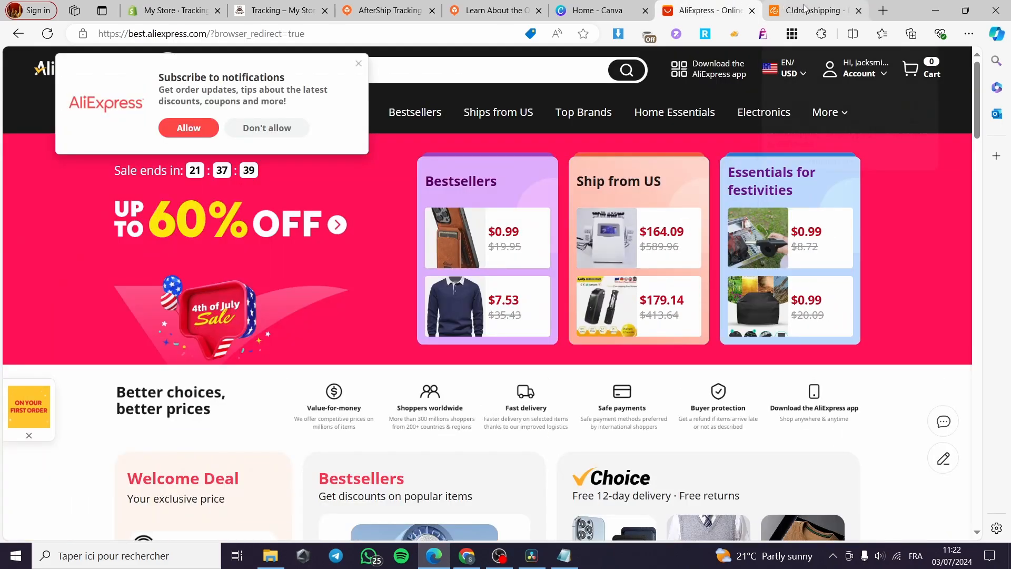
mouse_move(805, 8)
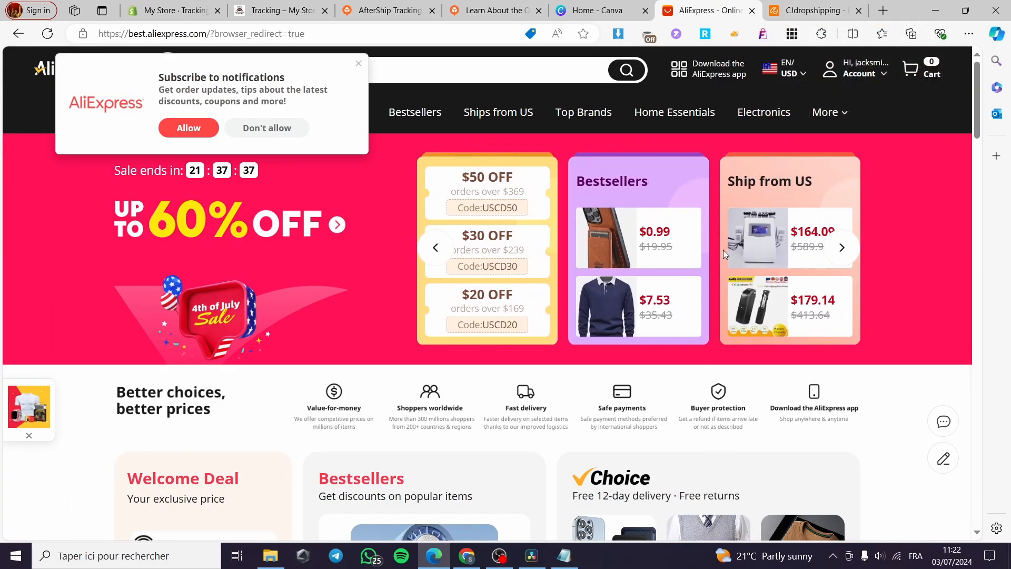
left_click(822, 10)
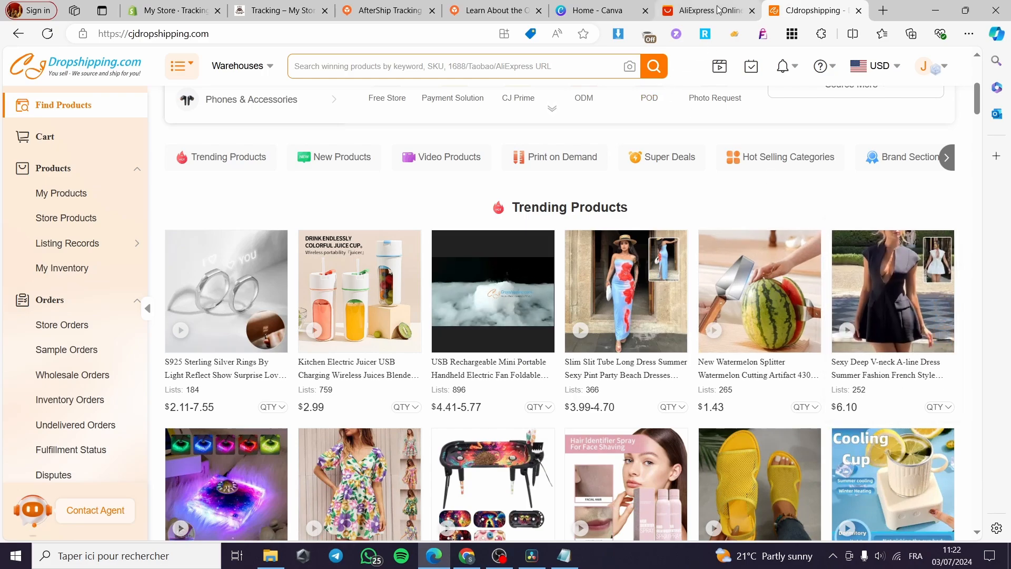
mouse_move(718, 9)
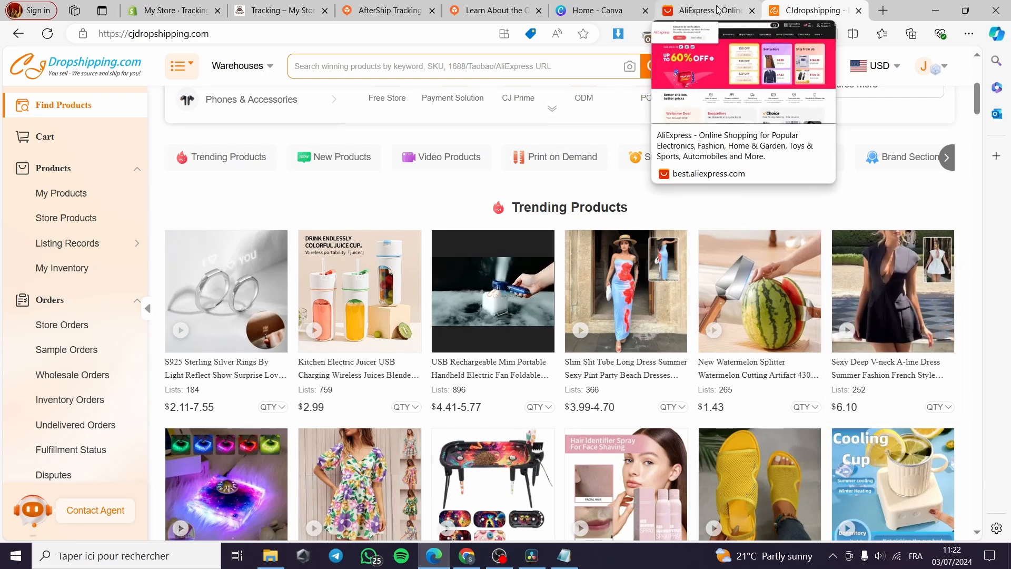